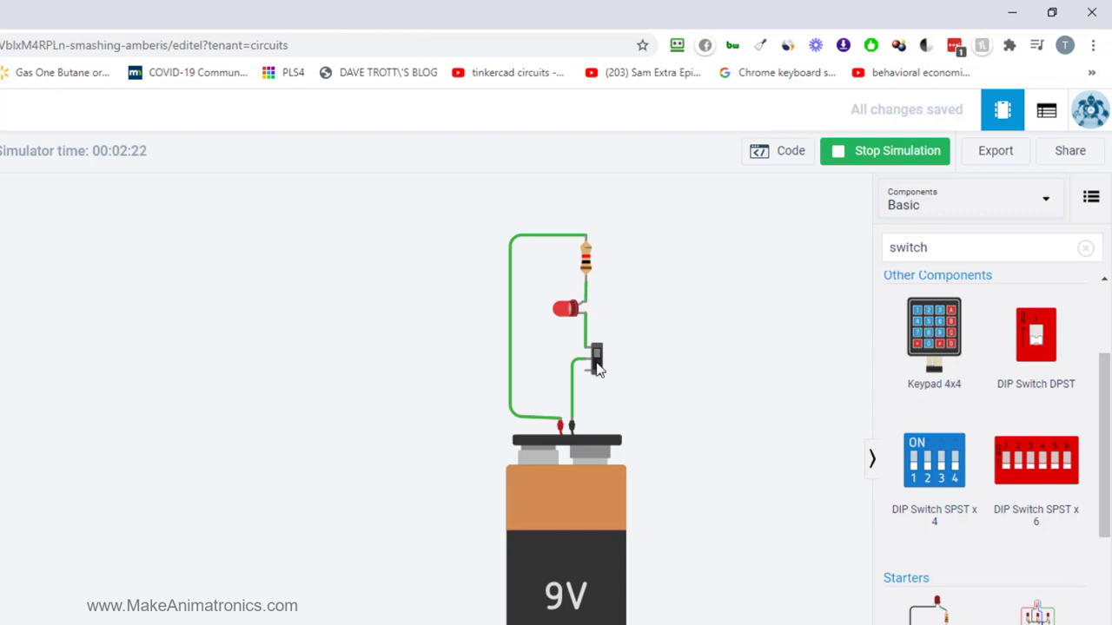
Flip the slide switch during the running simulation so the red LED goes dark
{"action": "left_click", "coordinate": [596, 366]}
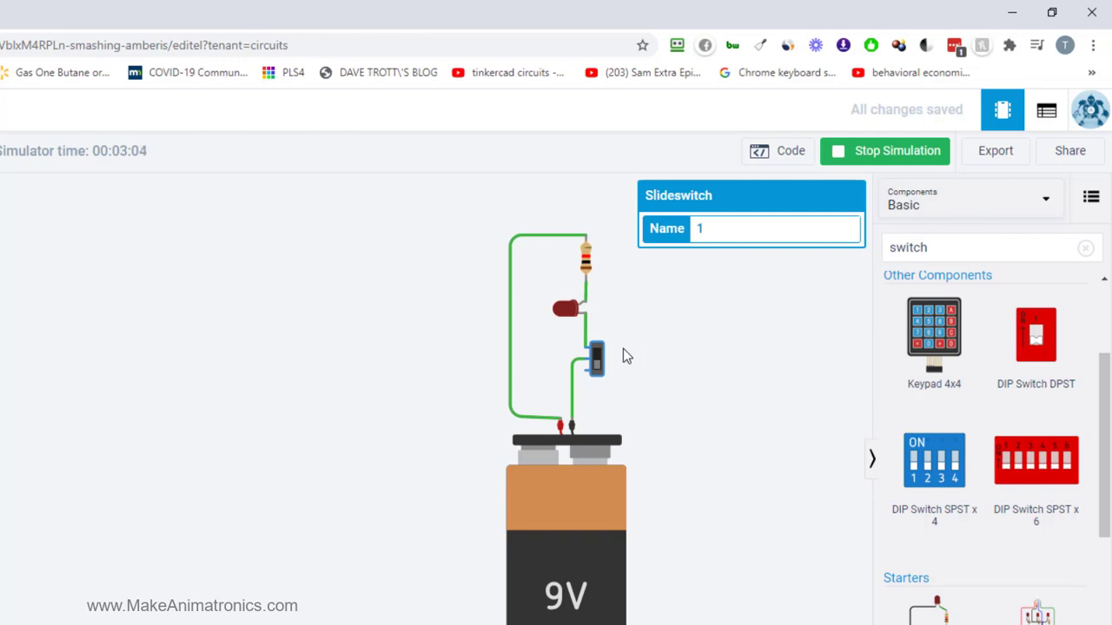
{"action": "left_click", "coordinate": [594, 354]}
Stop the simulation and delete the battery, resistor, red LED, switch and wires
{"action": "left_click", "coordinate": [864, 160]}
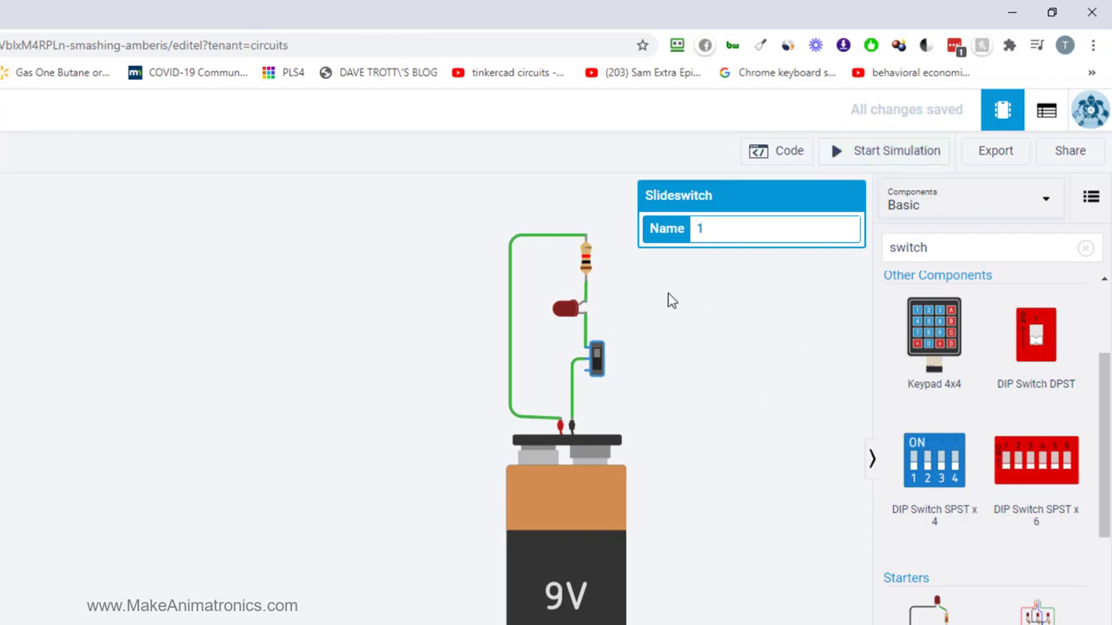
{"action": "left_click_drag", "start_coordinate": [412, 246], "coordinate": [584, 510]}
{"action": "left_click_drag", "start_coordinate": [707, 605], "coordinate": [720, 612]}
{"action": "key", "text": "Delete"}
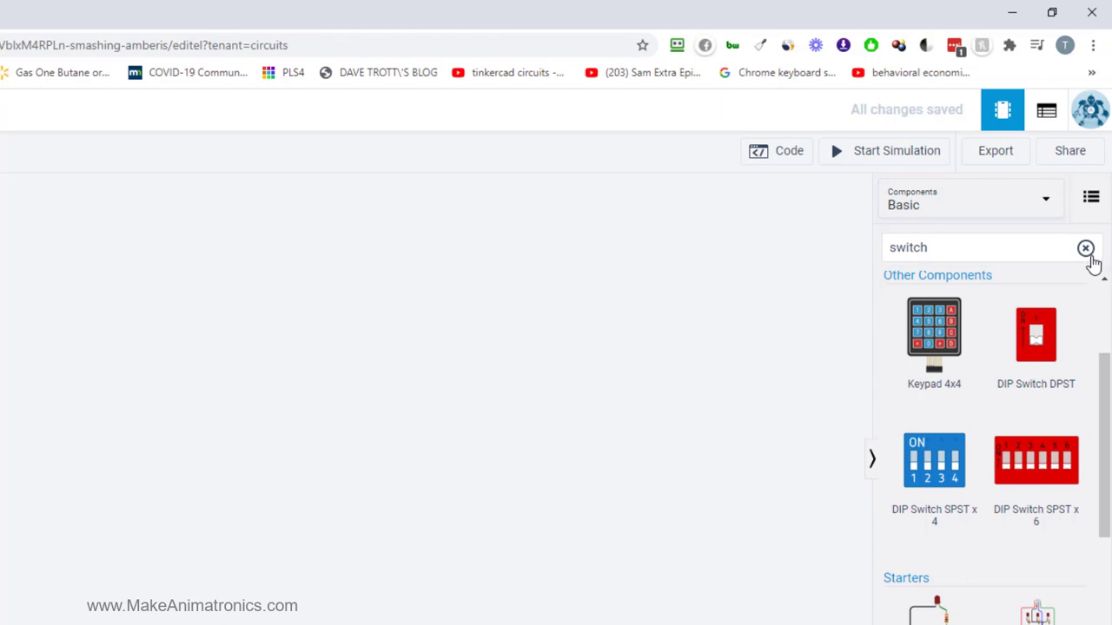
Add a 9V battery, rotated so its terminals face up
{"action": "left_click", "coordinate": [1088, 251]}
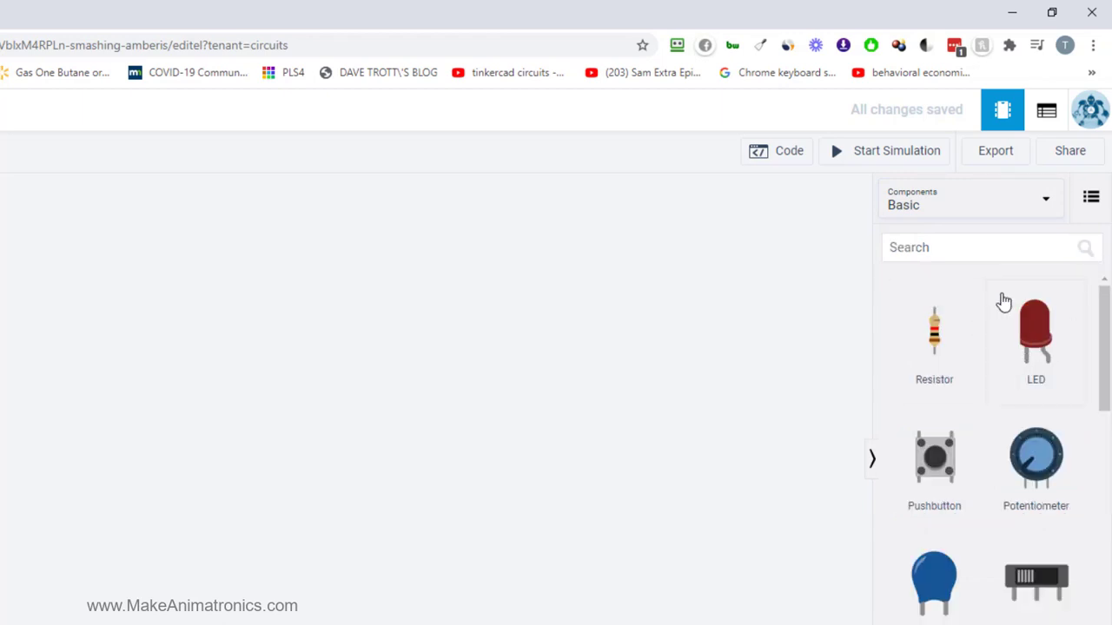
{"action": "left_click_drag", "start_coordinate": [933, 621], "coordinate": [563, 599]}
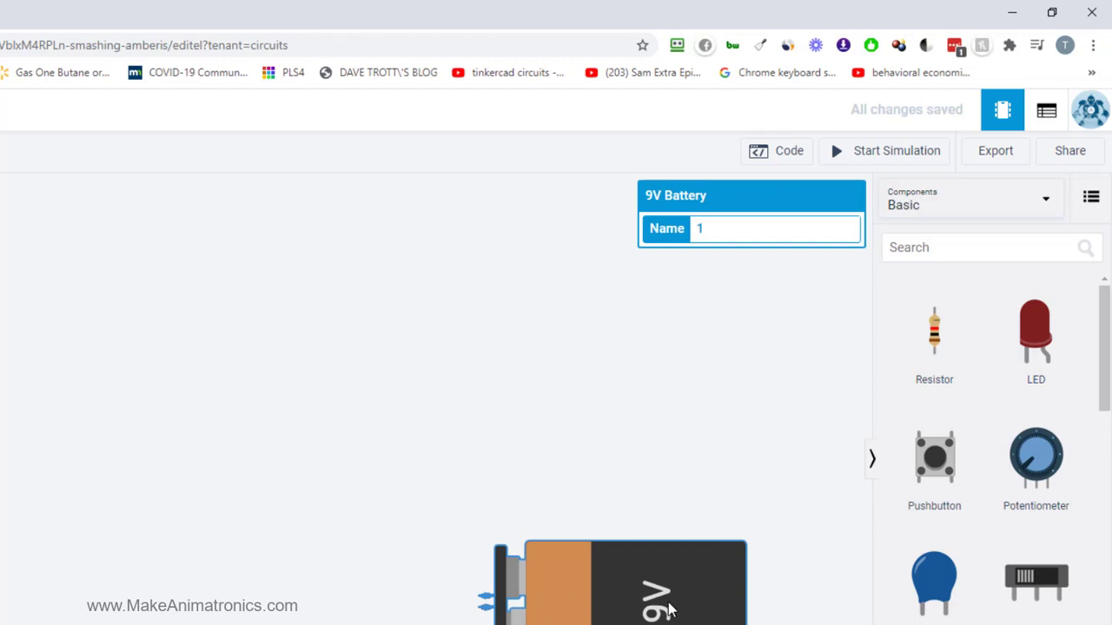
{"action": "key", "text": "r"}
{"action": "key", "text": "r"}
{"action": "key", "text": "r"}
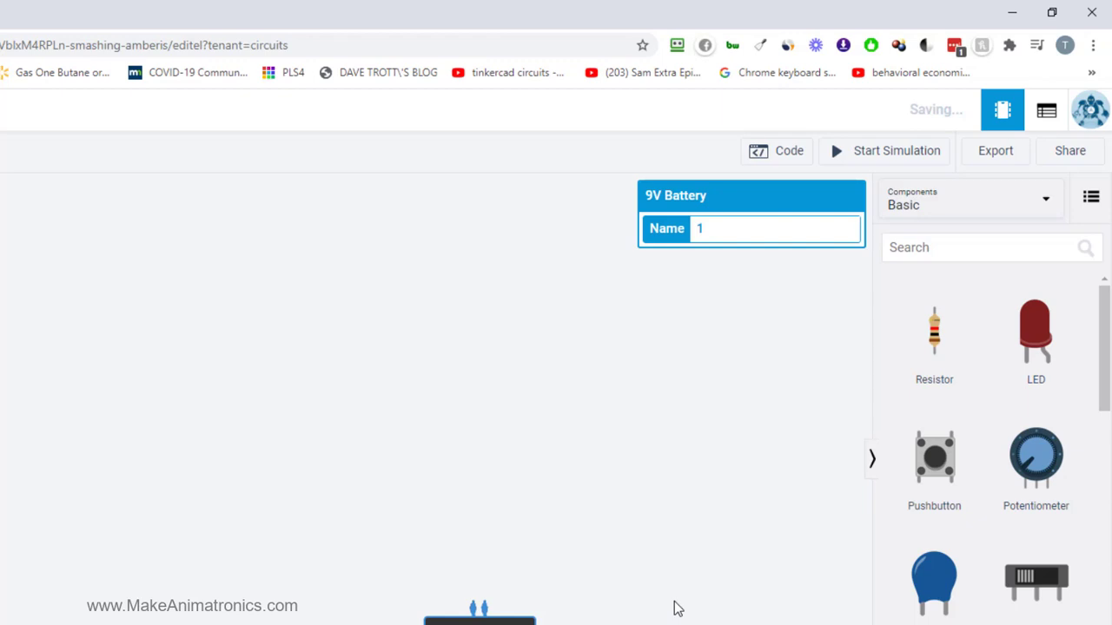
{"action": "left_click_drag", "start_coordinate": [506, 621], "coordinate": [657, 588]}
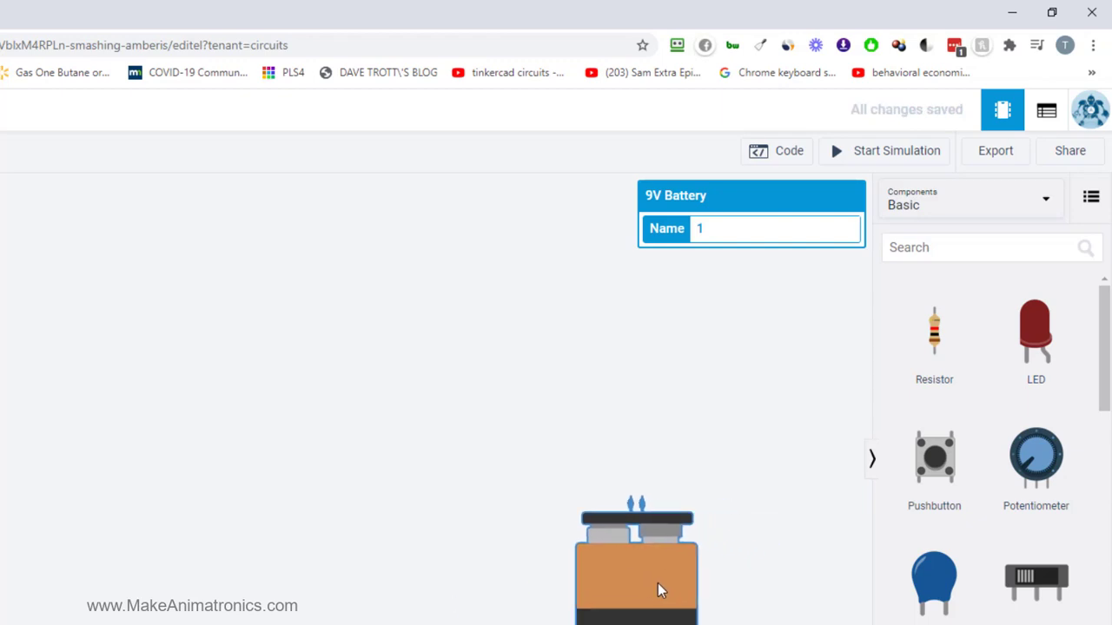
Place a resistor, an LED and a slide switch above the battery
{"action": "left_click_drag", "start_coordinate": [936, 334], "coordinate": [645, 325]}
{"action": "left_click_drag", "start_coordinate": [1035, 335], "coordinate": [710, 372]}
{"action": "left_click_drag", "start_coordinate": [1047, 582], "coordinate": [692, 430]}
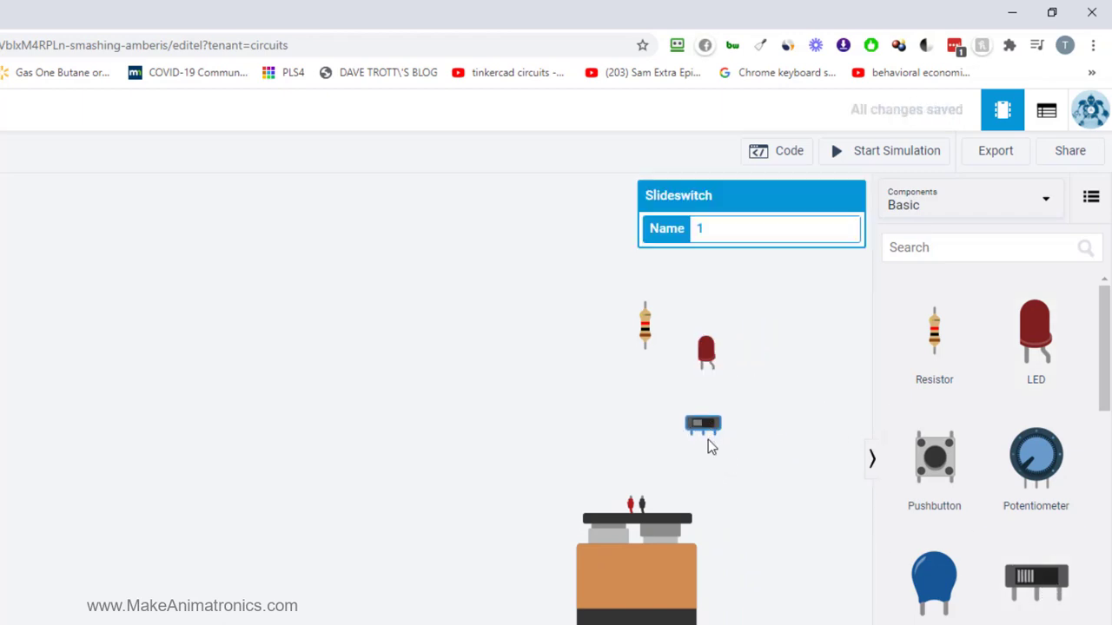
Stand the slide switch upright and turn the LED horizontal, lining both under the resistor
{"action": "key", "text": "ctrl+r"}
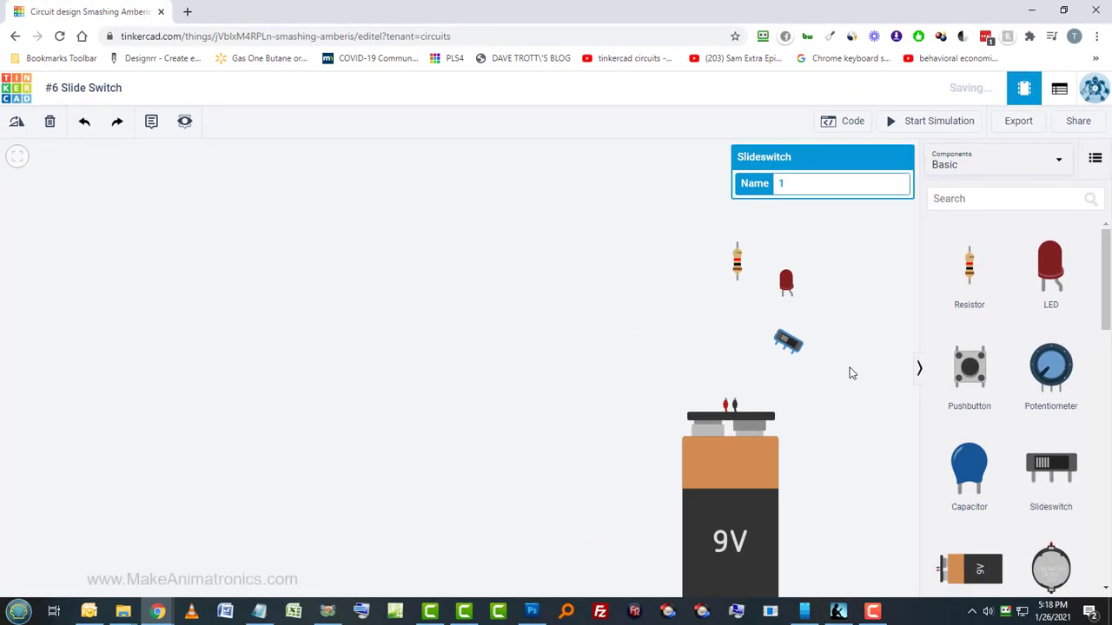
{"action": "key", "text": "ctrl+r"}
{"action": "key", "text": "ctrl+r"}
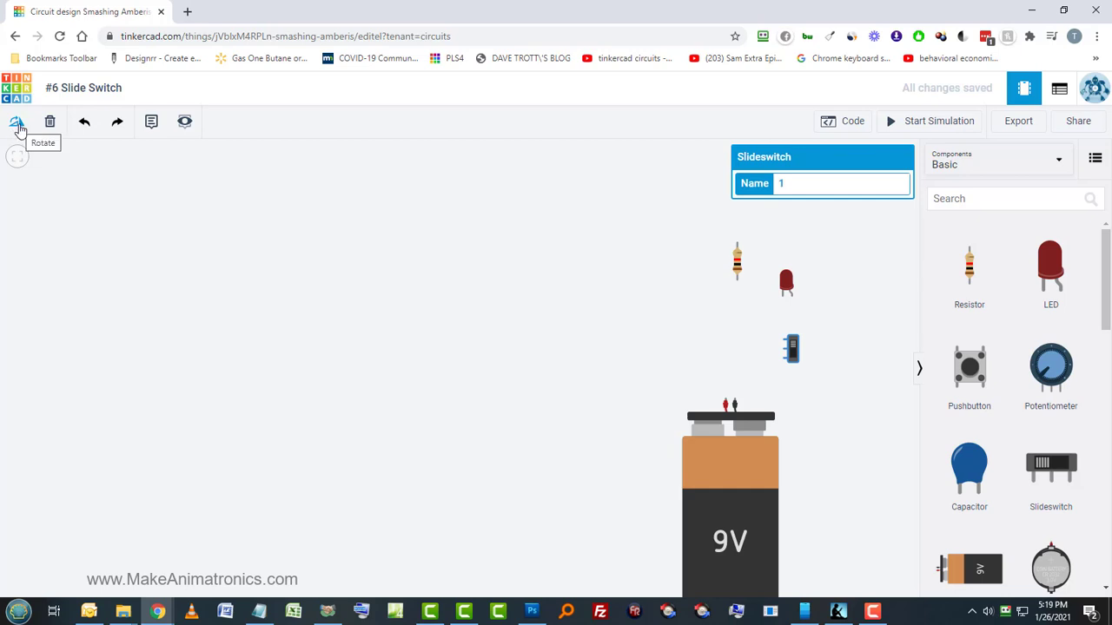
{"action": "left_click_drag", "start_coordinate": [791, 348], "coordinate": [747, 346]}
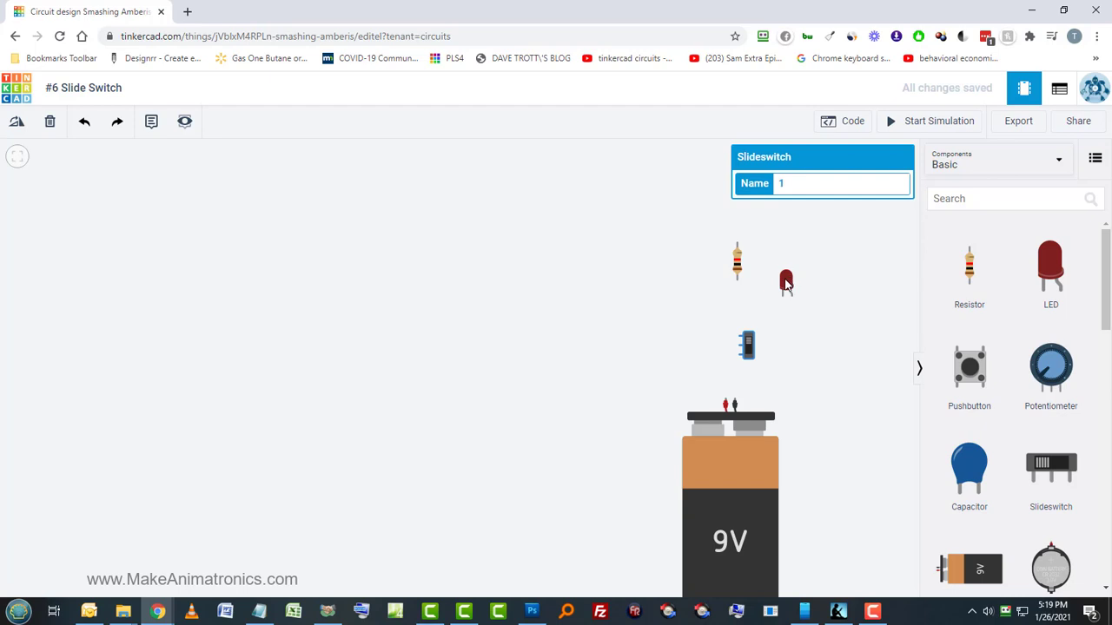
{"action": "left_click_drag", "start_coordinate": [786, 287], "coordinate": [717, 302]}
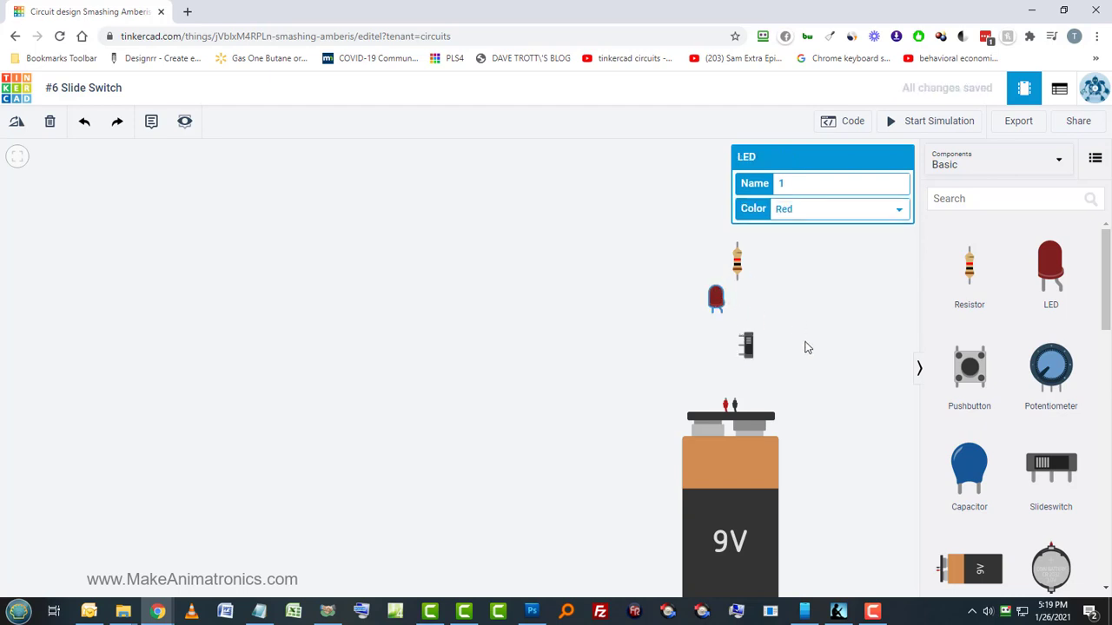
{"action": "key", "text": "r"}
{"action": "key", "text": "r"}
{"action": "key", "text": "r"}
{"action": "key", "text": "r"}
{"action": "key", "text": "r"}
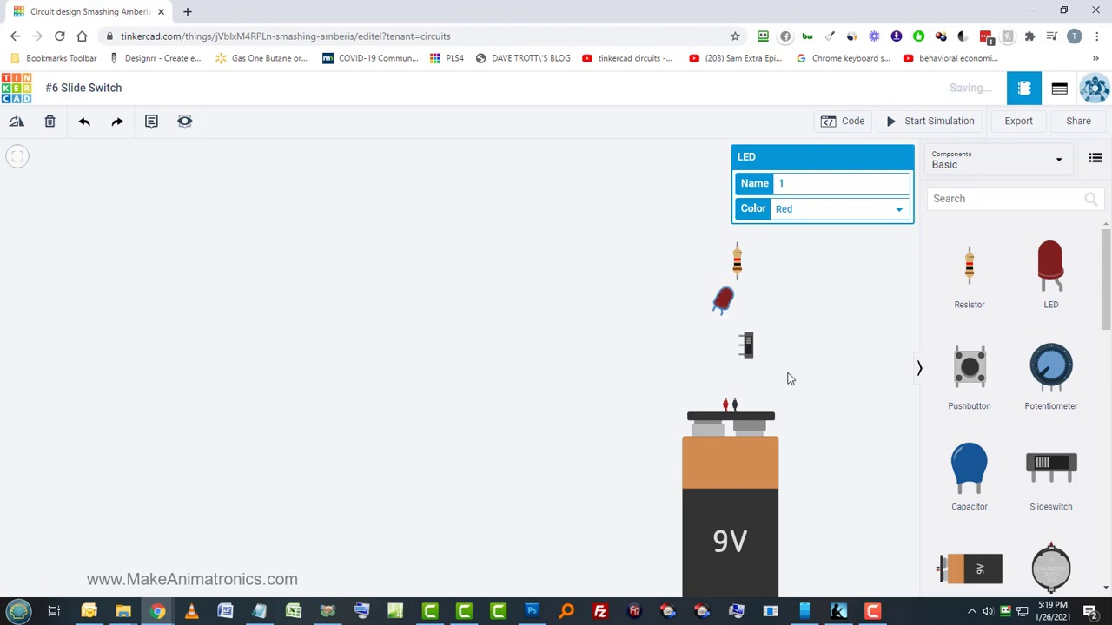
{"action": "key", "text": "r"}
{"action": "key", "text": "r"}
{"action": "key", "text": "r"}
{"action": "left_click_drag", "start_coordinate": [704, 315], "coordinate": [722, 313]}
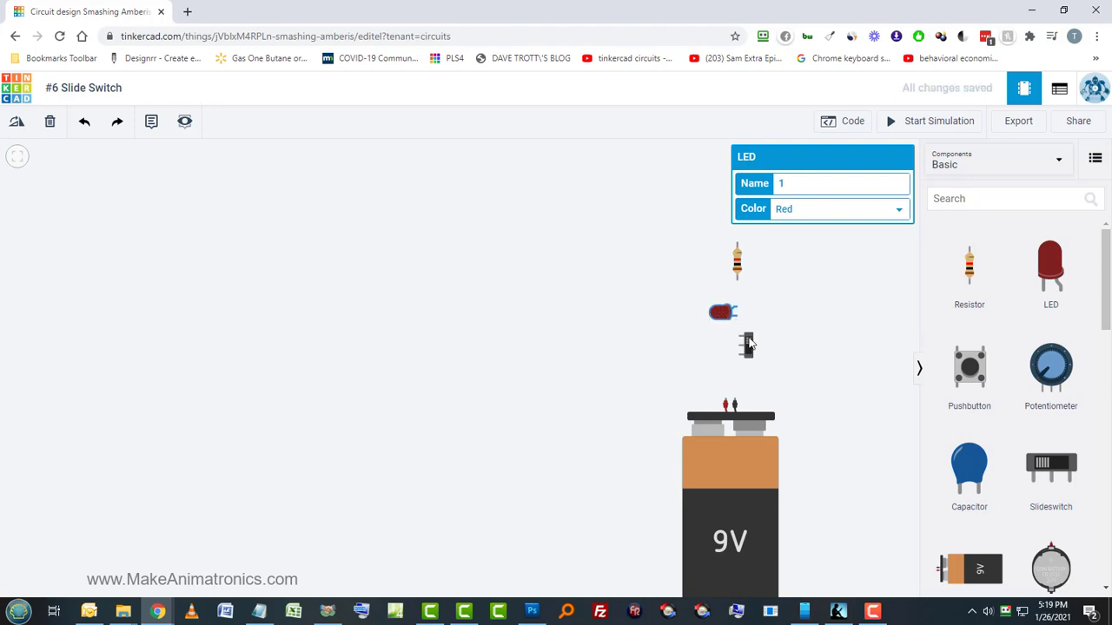
Adjust the resistor's position and recentre the parts column in view
{"action": "left_click_drag", "start_coordinate": [811, 322], "coordinate": [709, 306]}
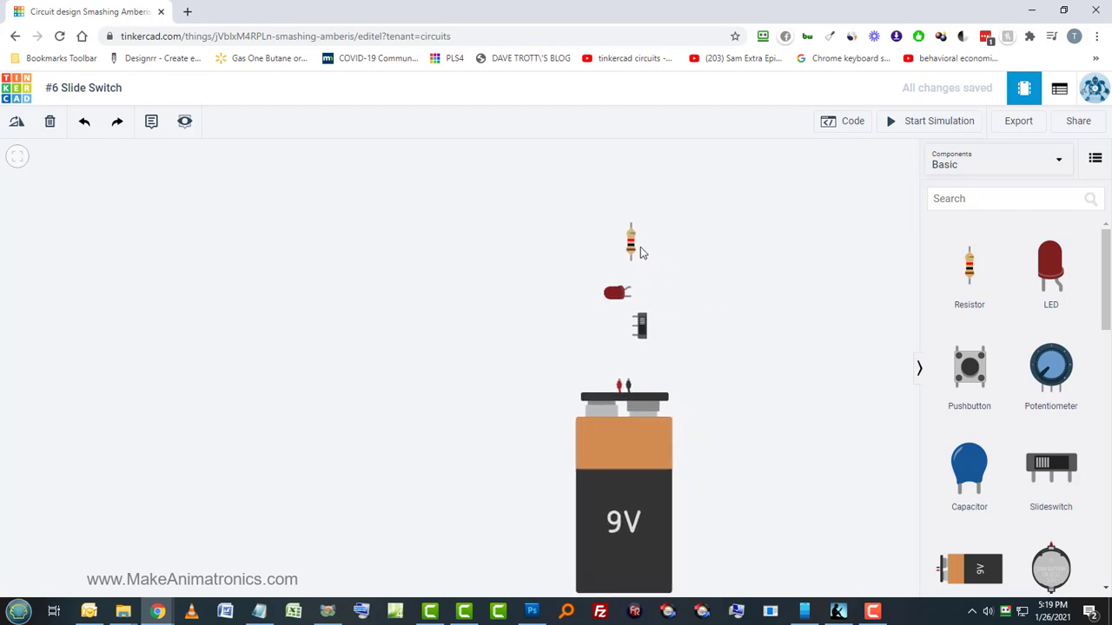
{"action": "mouse_move", "coordinate": [631, 249]}
{"action": "left_mouse_down"}
{"action": "mouse_move", "coordinate": [589, 247]}
{"action": "mouse_move", "coordinate": [633, 252]}
{"action": "left_mouse_up"}
{"action": "left_click_drag", "start_coordinate": [694, 293], "coordinate": [724, 279]}
{"action": "scroll", "coordinate": [758, 290], "scroll_direction": "down", "scroll_amount": 2}
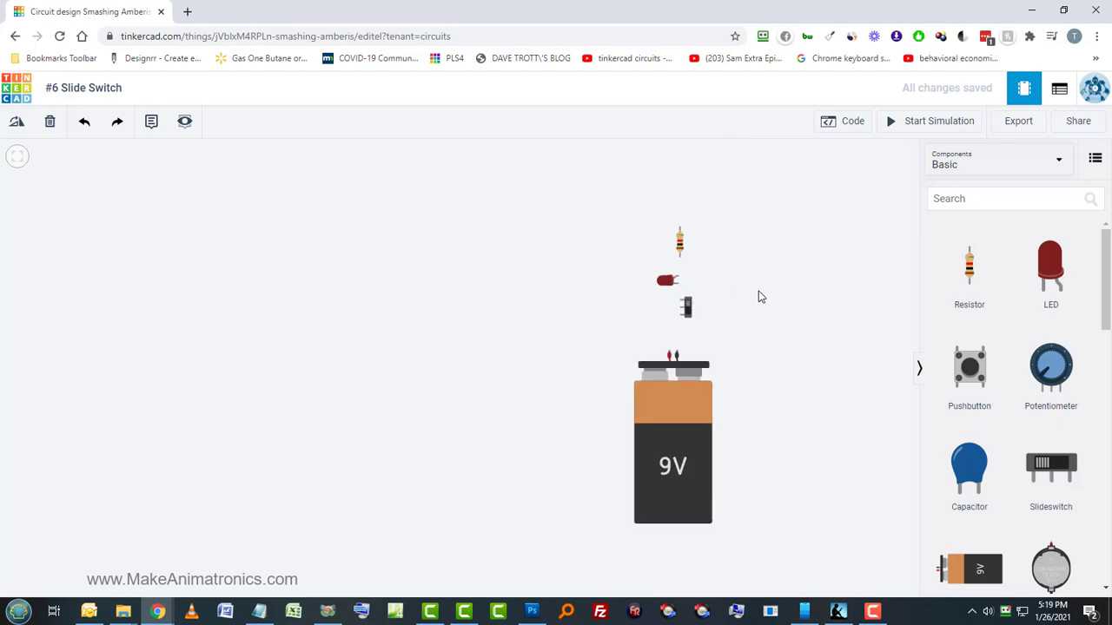
{"action": "scroll", "coordinate": [758, 297], "scroll_direction": "up", "scroll_amount": 3}
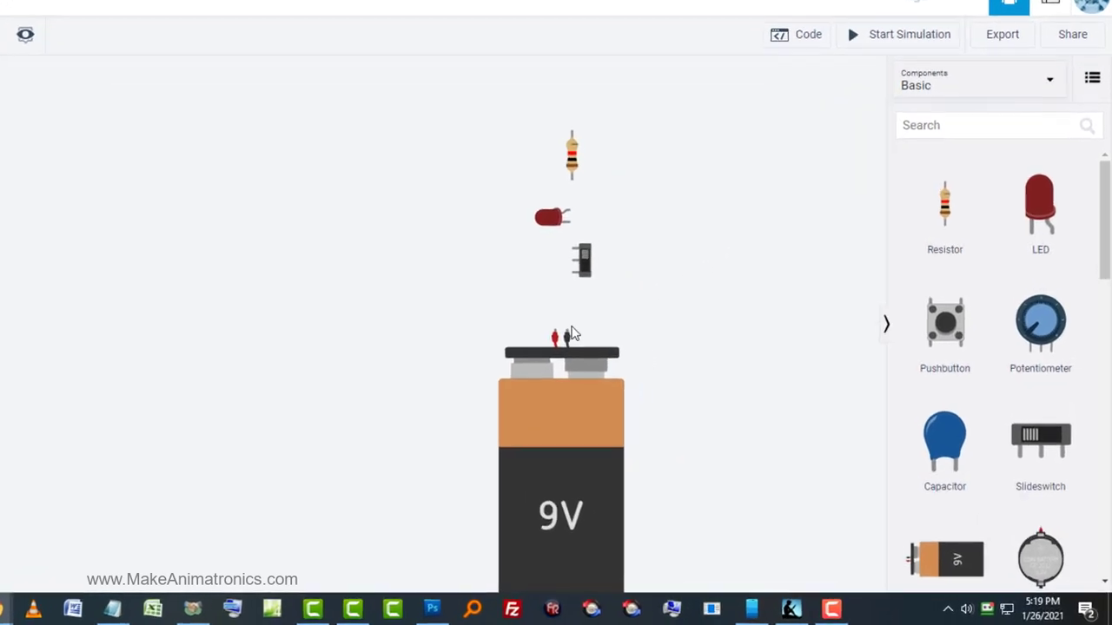
Wire battery negative to switch Common, Terminal 1 to LED cathode, and anode to the resistor
{"action": "left_click", "coordinate": [567, 333]}
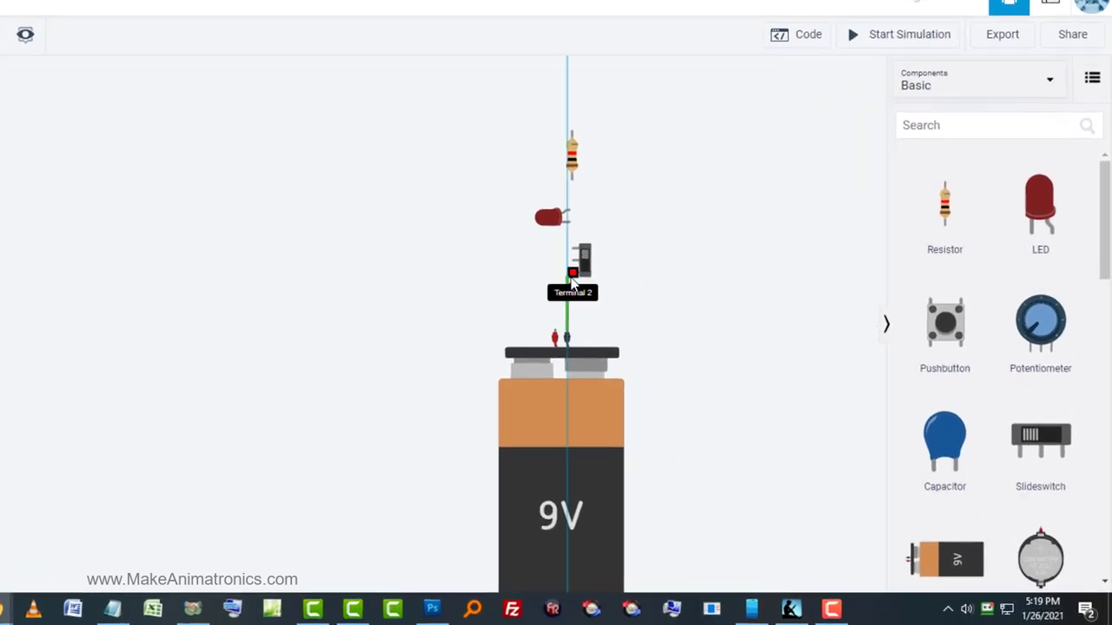
{"action": "left_click", "coordinate": [572, 268]}
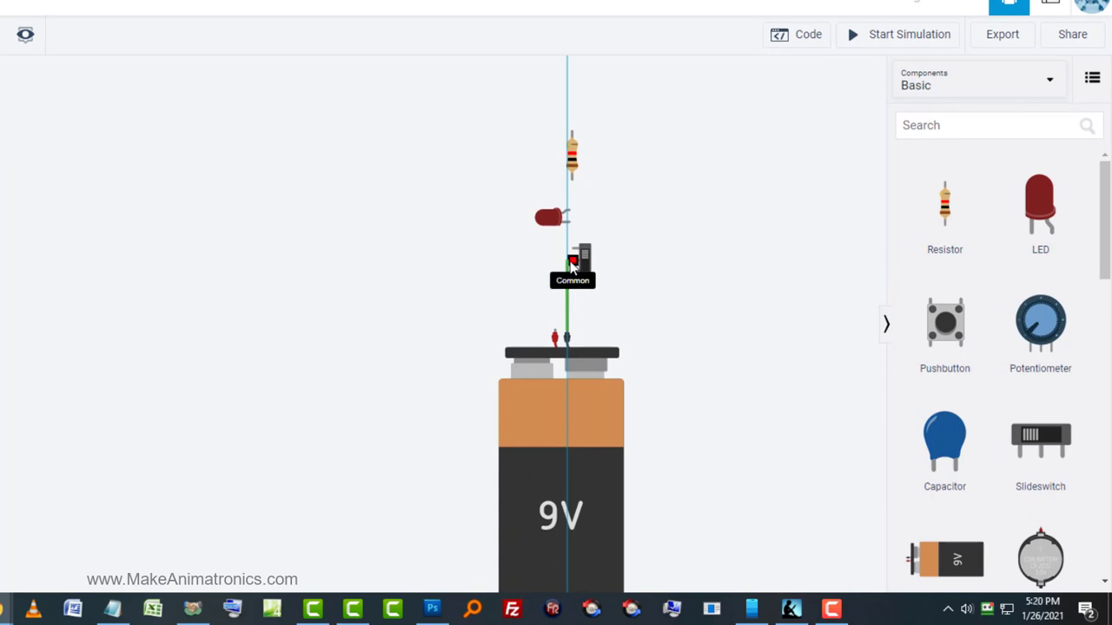
{"action": "left_click", "coordinate": [571, 263]}
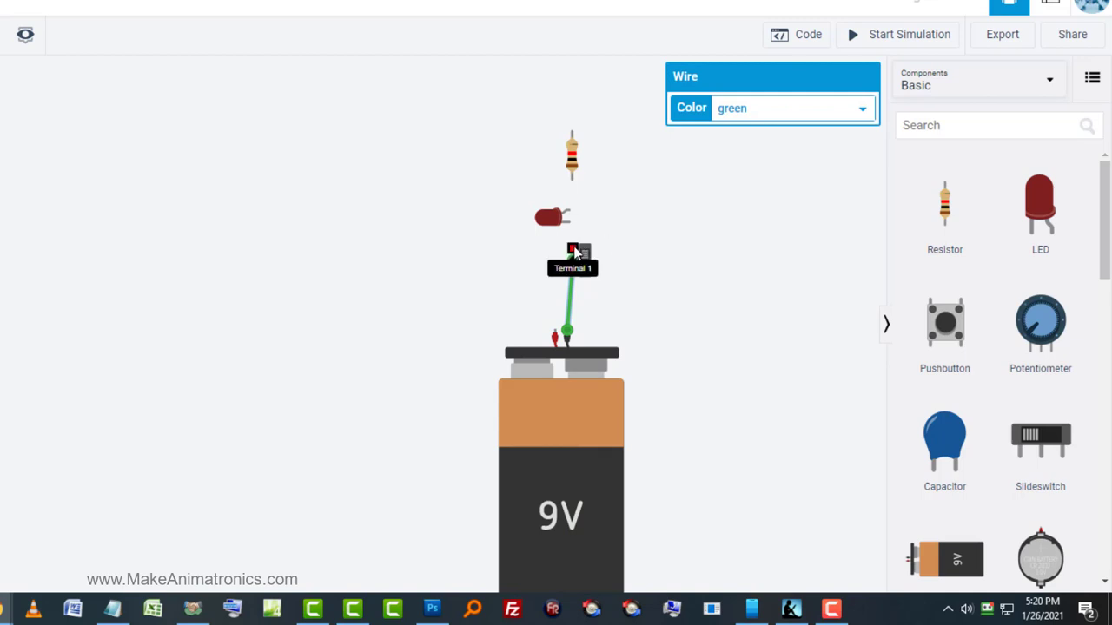
{"action": "left_click", "coordinate": [573, 250]}
{"action": "left_click", "coordinate": [573, 251]}
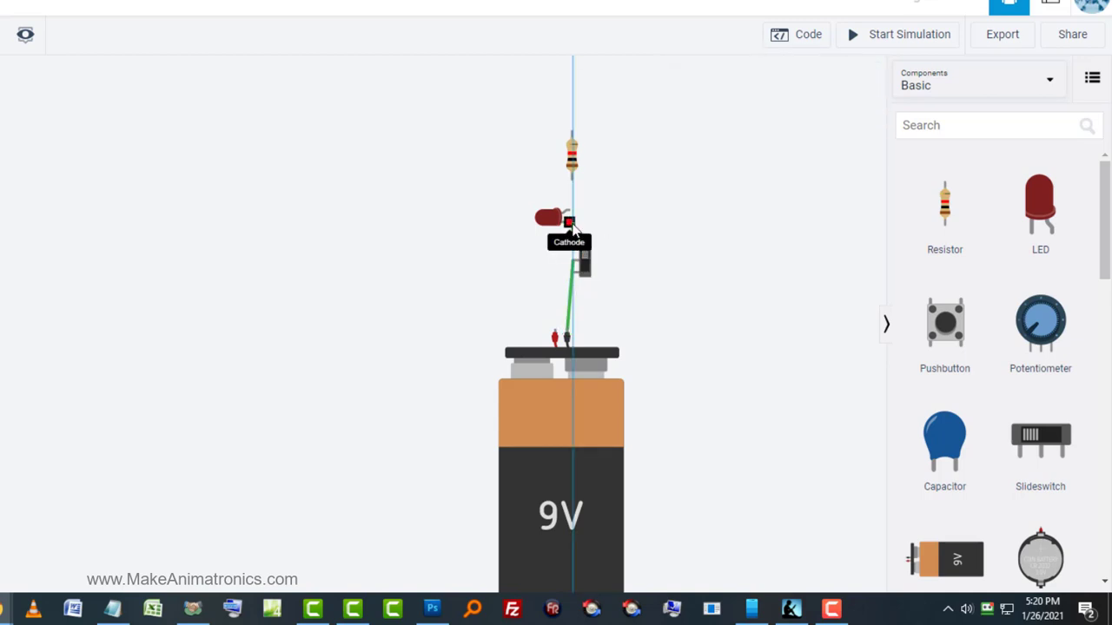
{"action": "left_click", "coordinate": [570, 225]}
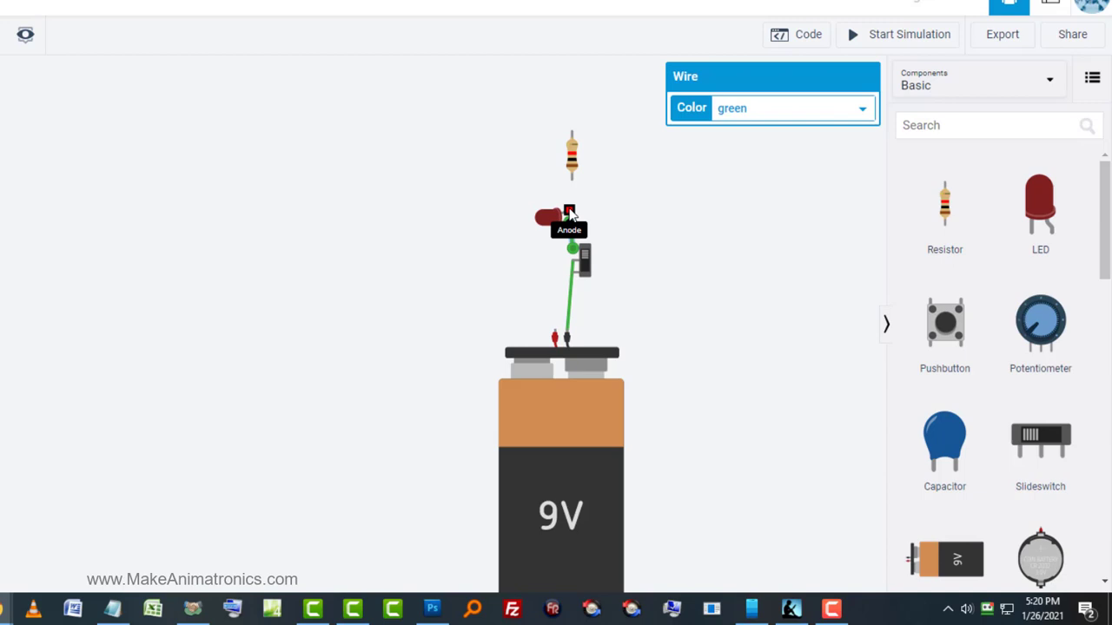
{"action": "left_click", "coordinate": [570, 213]}
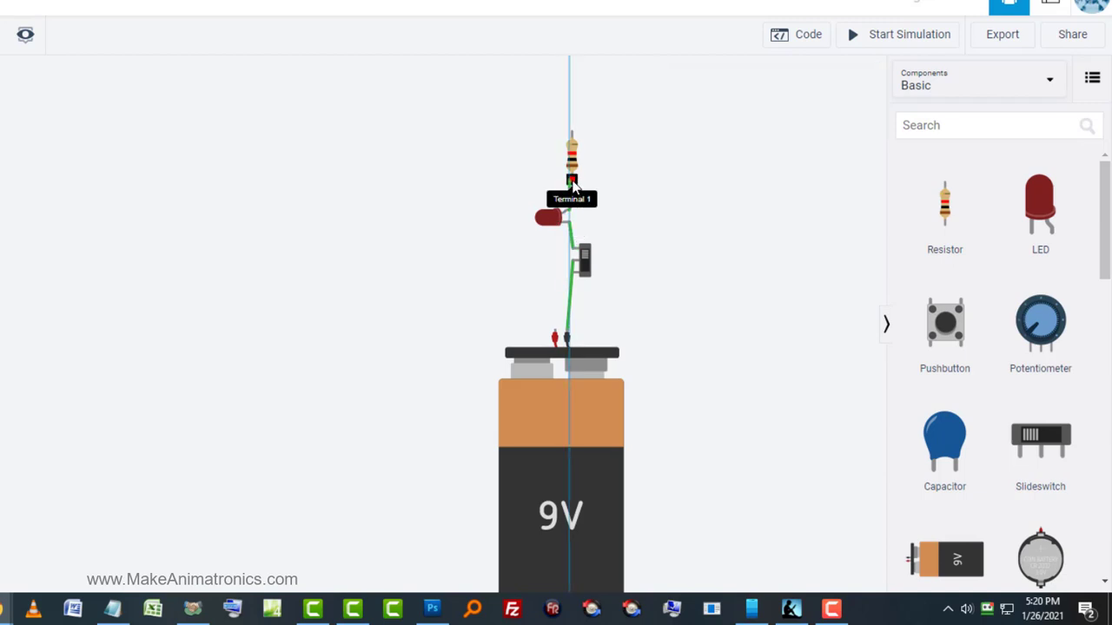
{"action": "left_click", "coordinate": [571, 181]}
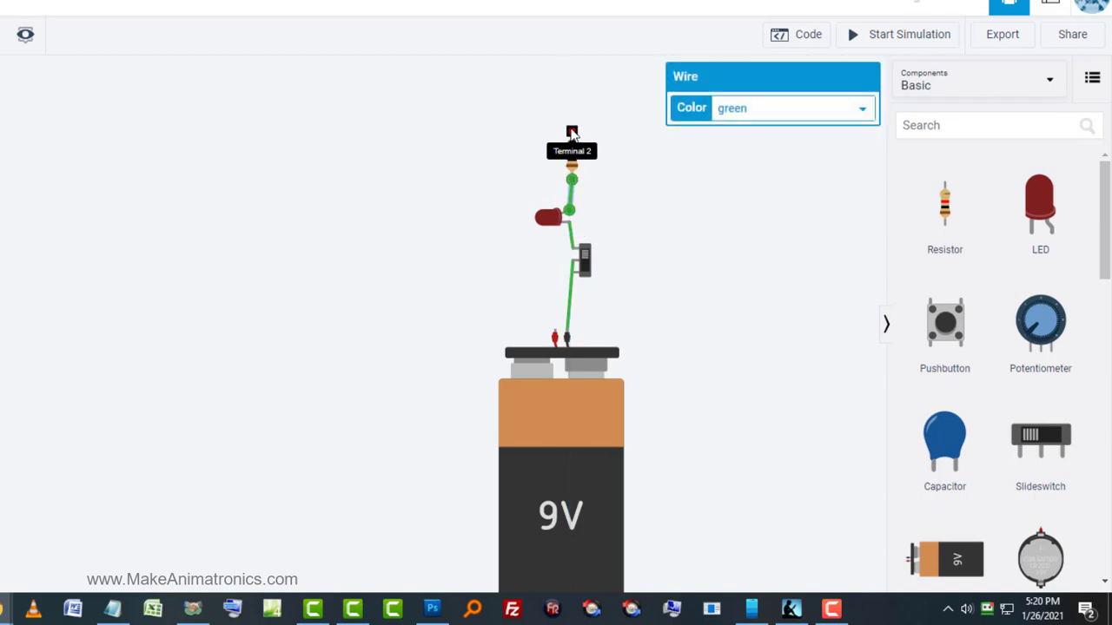
Route a wire from resistor Terminal 2 around the left to battery positive, tidying its corners
{"action": "left_click", "coordinate": [571, 132]}
{"action": "left_click", "coordinate": [429, 144]}
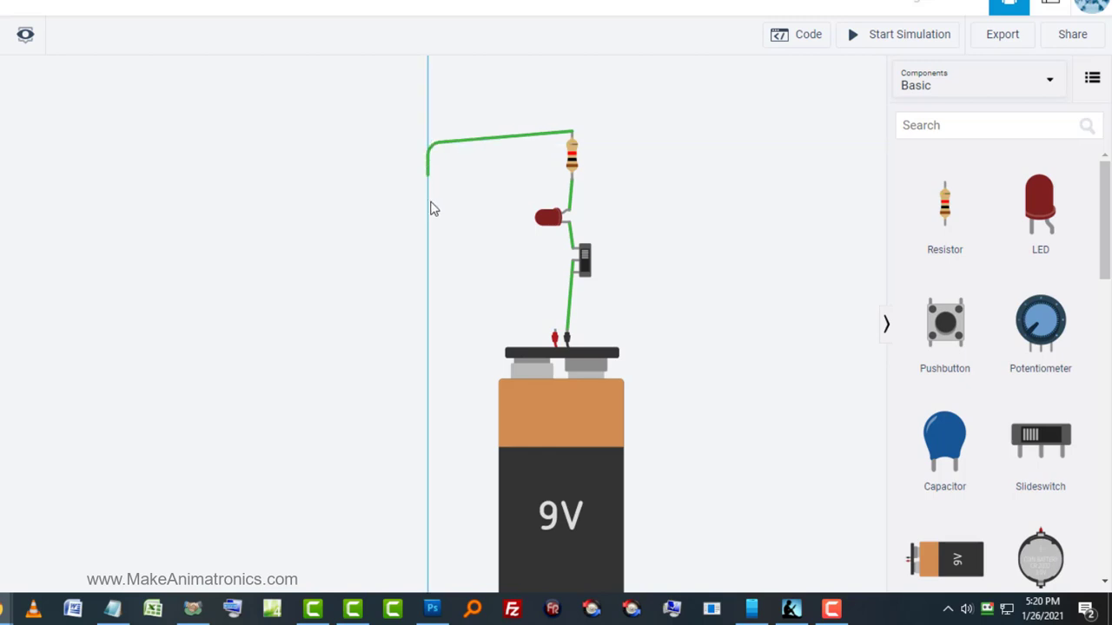
{"action": "left_click", "coordinate": [452, 304]}
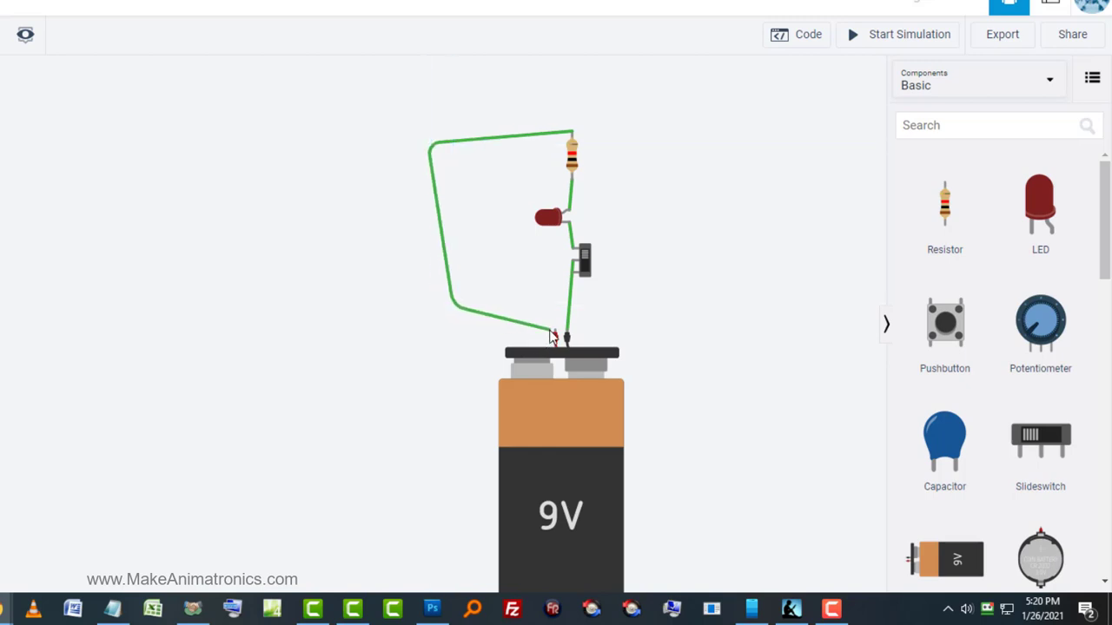
{"action": "left_click", "coordinate": [554, 337]}
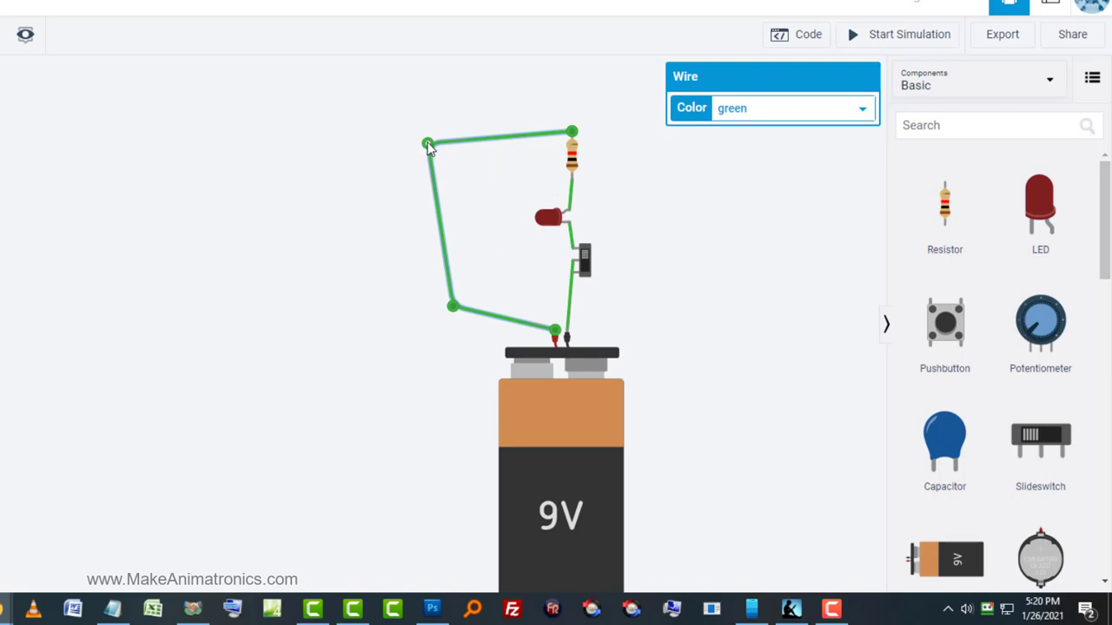
{"action": "left_click_drag", "start_coordinate": [427, 144], "coordinate": [483, 132]}
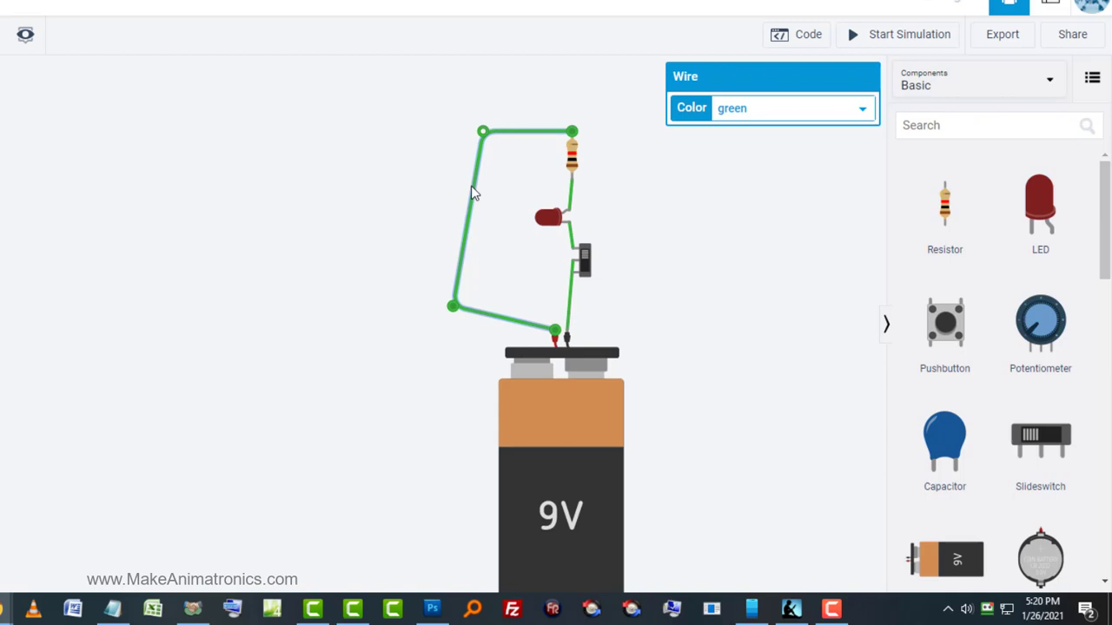
{"action": "left_click_drag", "start_coordinate": [453, 306], "coordinate": [483, 321]}
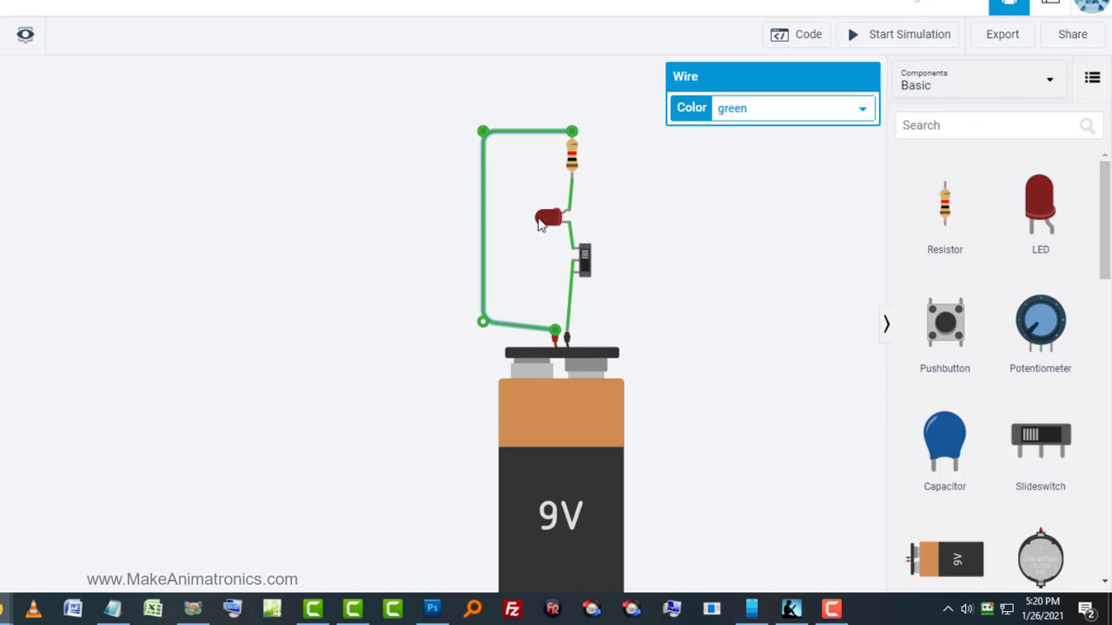
Shift the slide switch, red LED and resistor slightly left
{"action": "left_click", "coordinate": [547, 220]}
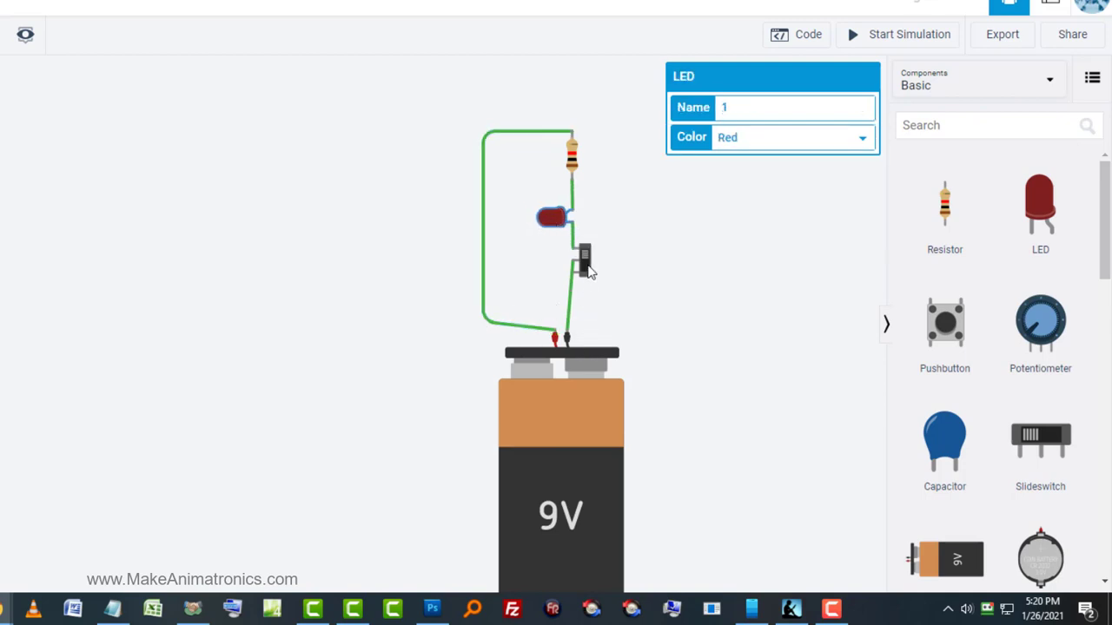
{"action": "left_click_drag", "start_coordinate": [585, 258], "coordinate": [579, 261]}
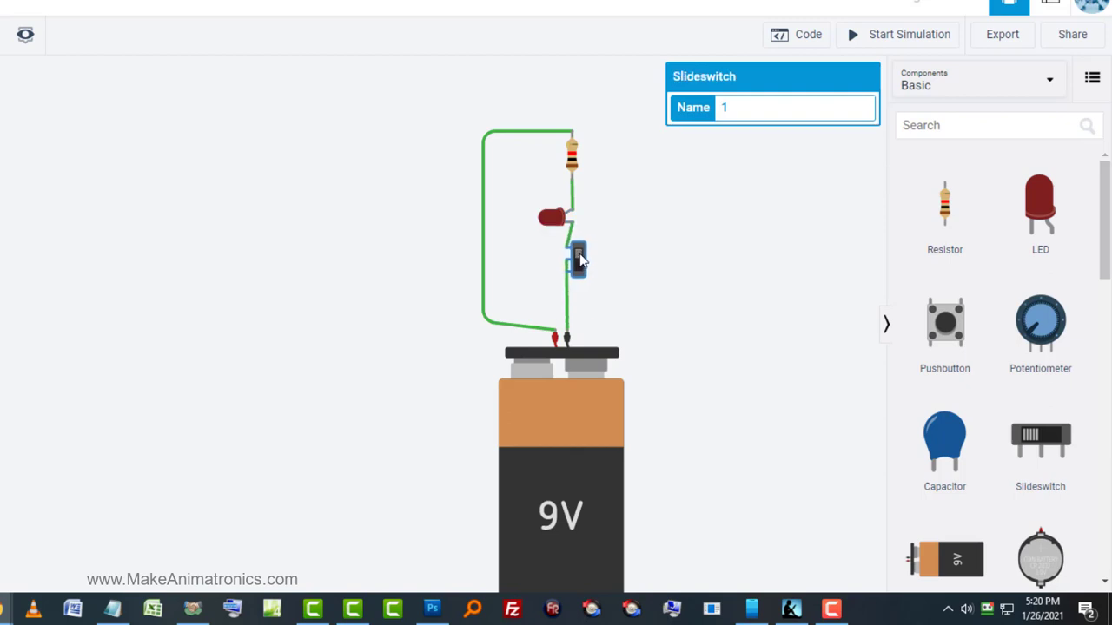
{"action": "left_click_drag", "start_coordinate": [565, 217], "coordinate": [560, 206]}
{"action": "left_click_drag", "start_coordinate": [575, 160], "coordinate": [574, 167]}
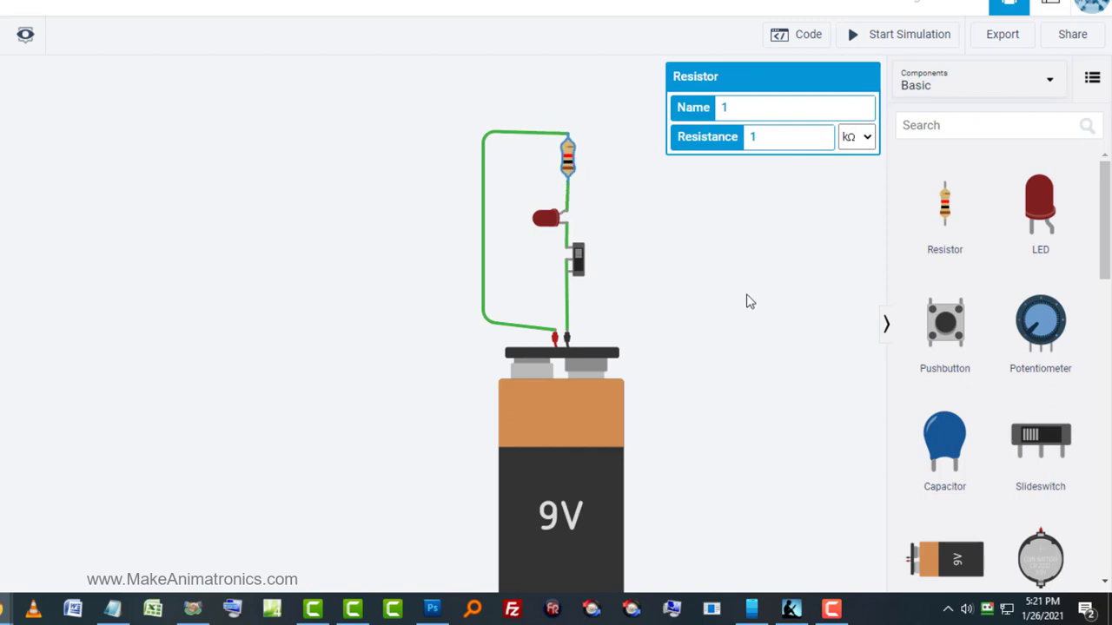
Bend the wire below the switch up and to the left
{"action": "left_click", "coordinate": [567, 298]}
{"action": "left_click_drag", "start_coordinate": [566, 294], "coordinate": [547, 263]}
{"action": "left_click", "coordinate": [672, 305]}
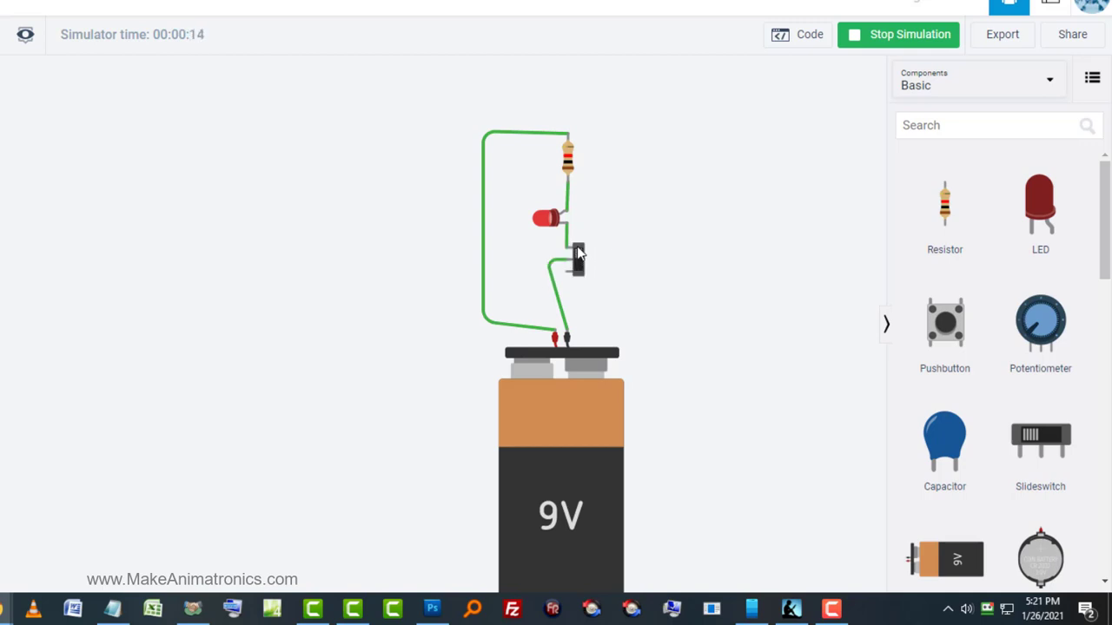
Flip the slide switch while the simulation is running
{"action": "left_click", "coordinate": [578, 255]}
Add a second resistor with an LED below it, and set that LED's colour to Green
{"action": "left_click_drag", "start_coordinate": [947, 209], "coordinate": [653, 165]}
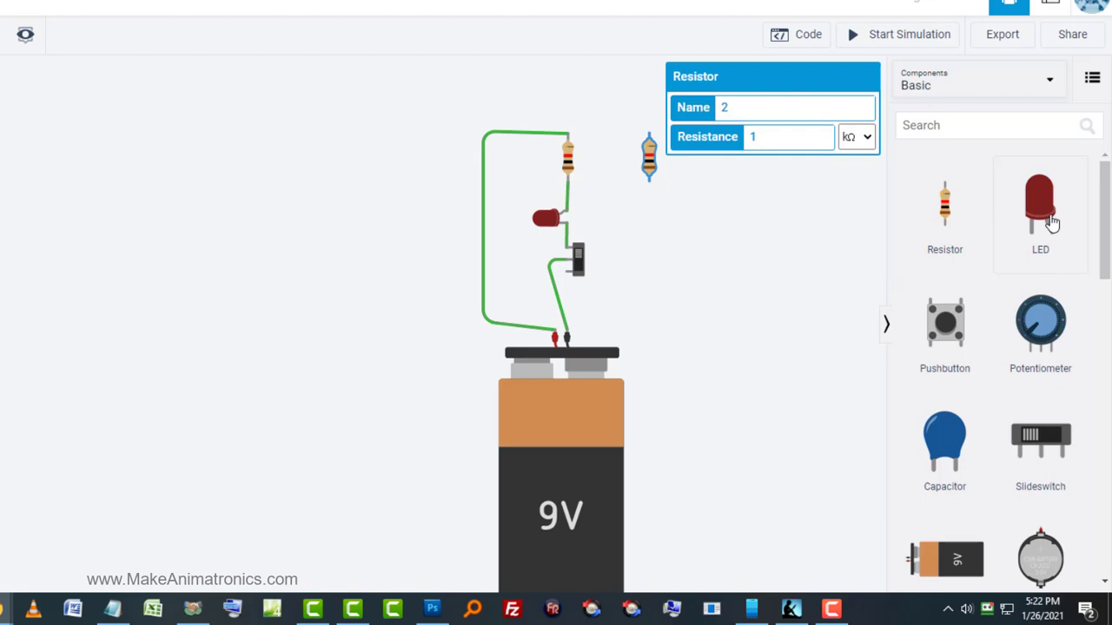
{"action": "left_click_drag", "start_coordinate": [1007, 211], "coordinate": [653, 231]}
{"action": "left_click", "coordinate": [779, 142]}
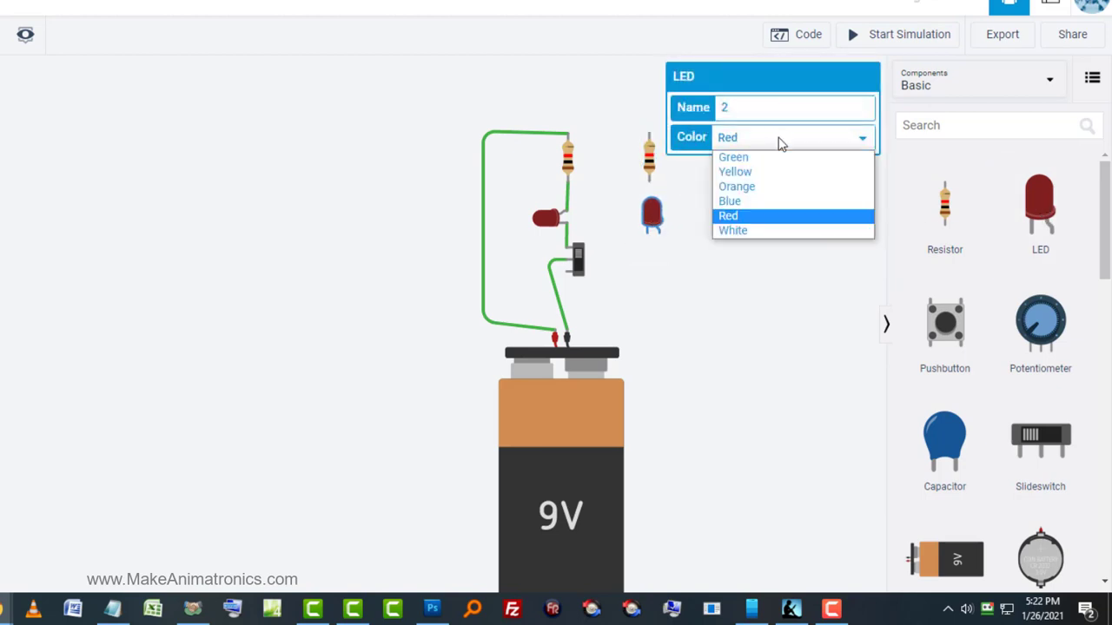
{"action": "left_click", "coordinate": [767, 160]}
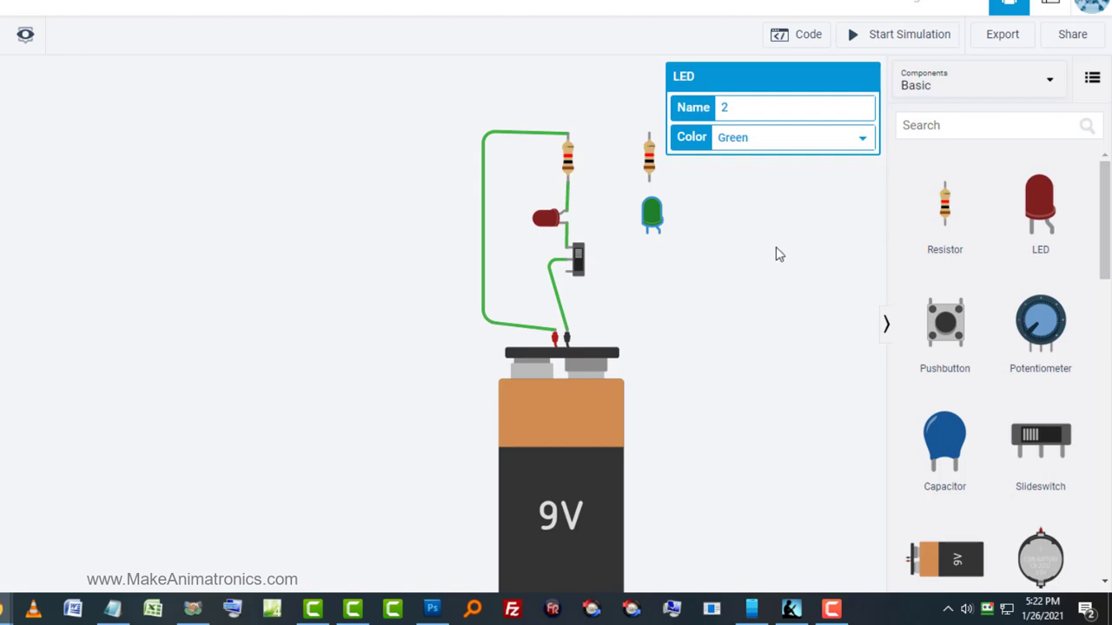
{"action": "left_click", "coordinate": [776, 247]}
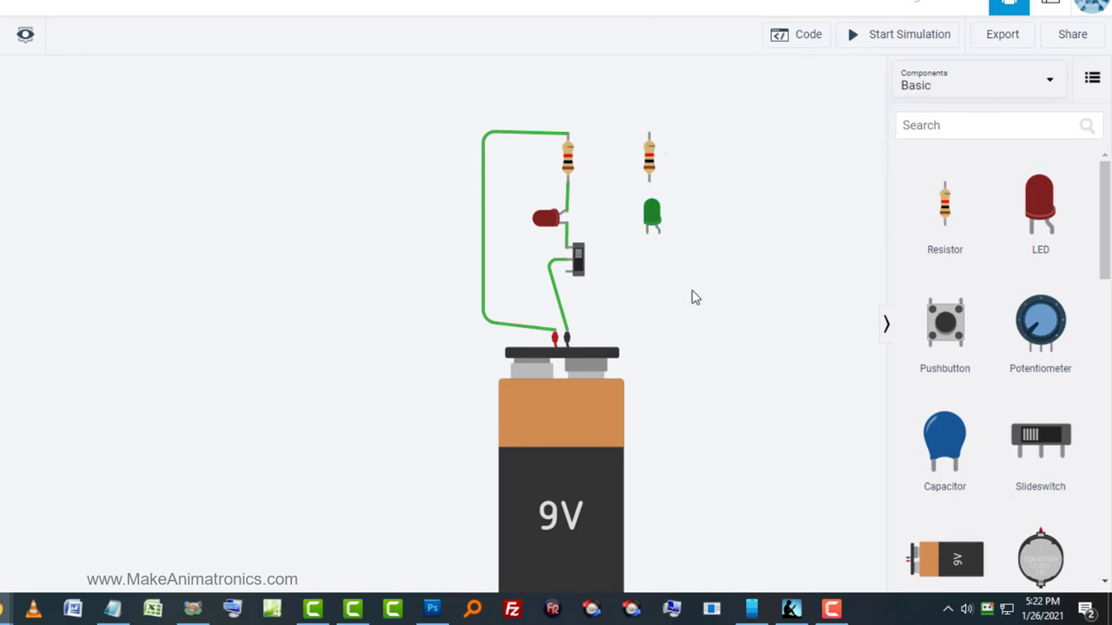
Wire the switch's second terminal to the green LED's cathode with one bend
{"action": "left_click", "coordinate": [566, 276]}
{"action": "left_click", "coordinate": [642, 298]}
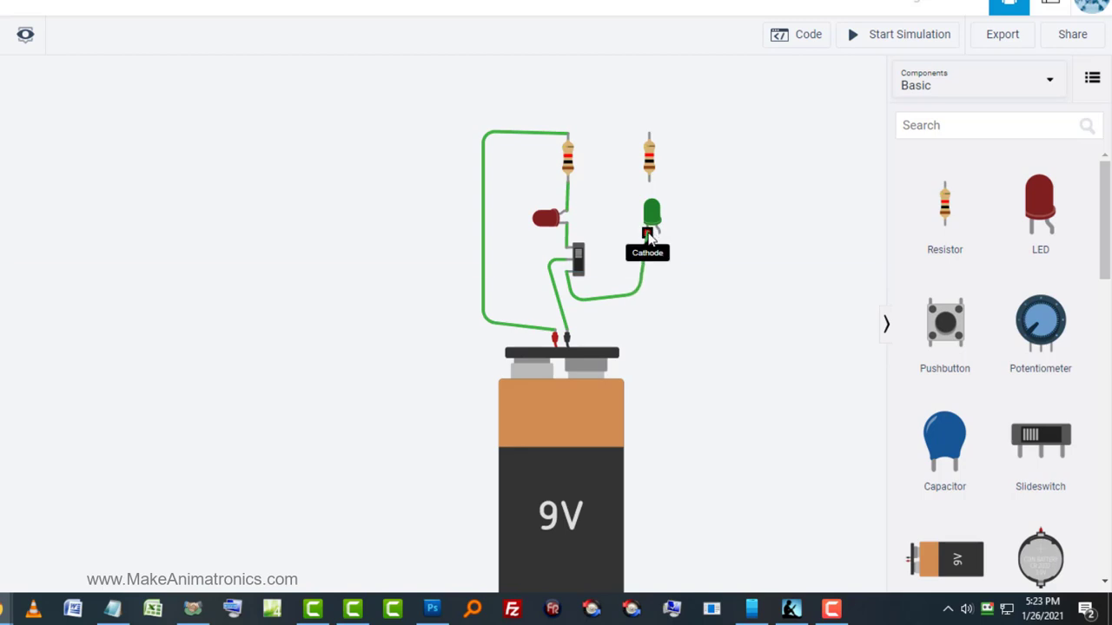
{"action": "left_click", "coordinate": [648, 234]}
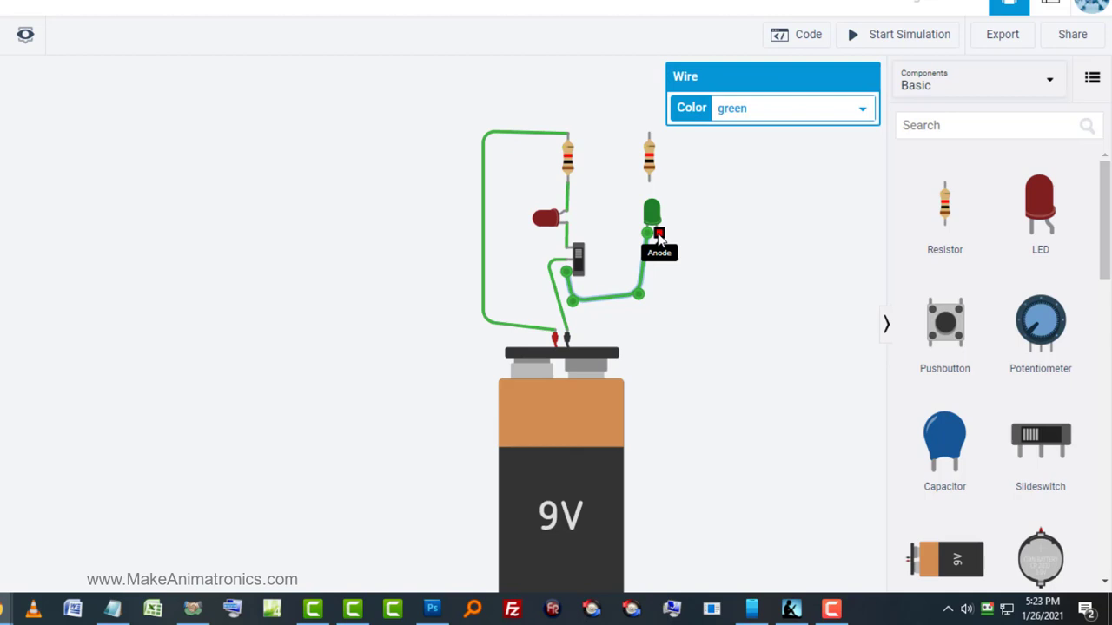
Connect the green LED's anode to the new resistor, and that resistor's top to the first resistor's top
{"action": "left_click", "coordinate": [659, 237]}
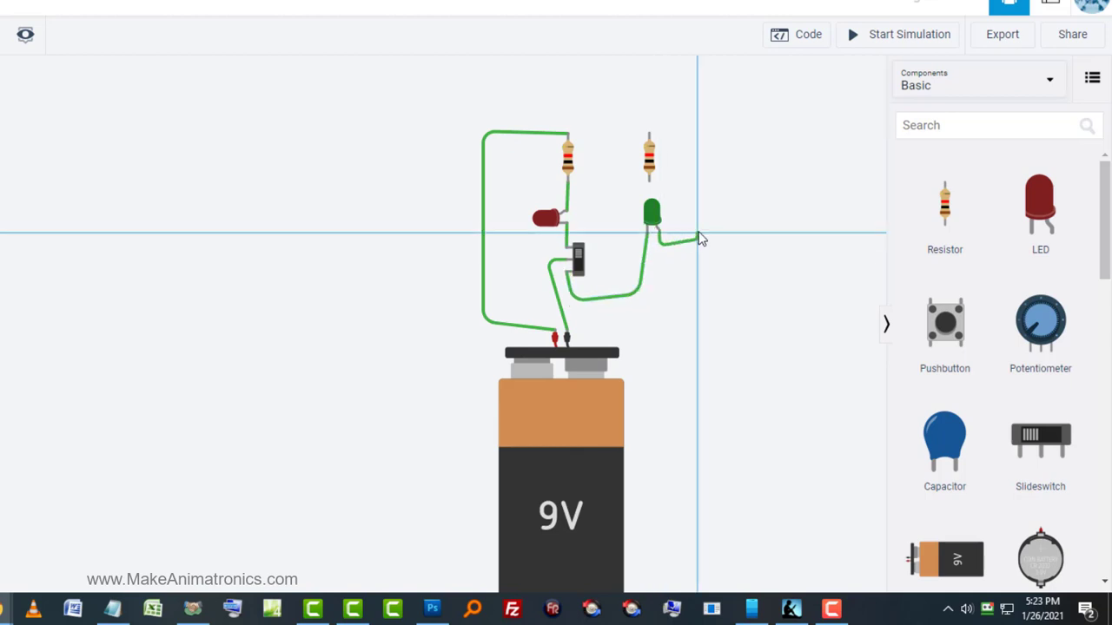
{"action": "left_click", "coordinate": [696, 239]}
{"action": "left_click", "coordinate": [688, 178]}
{"action": "left_click", "coordinate": [648, 181]}
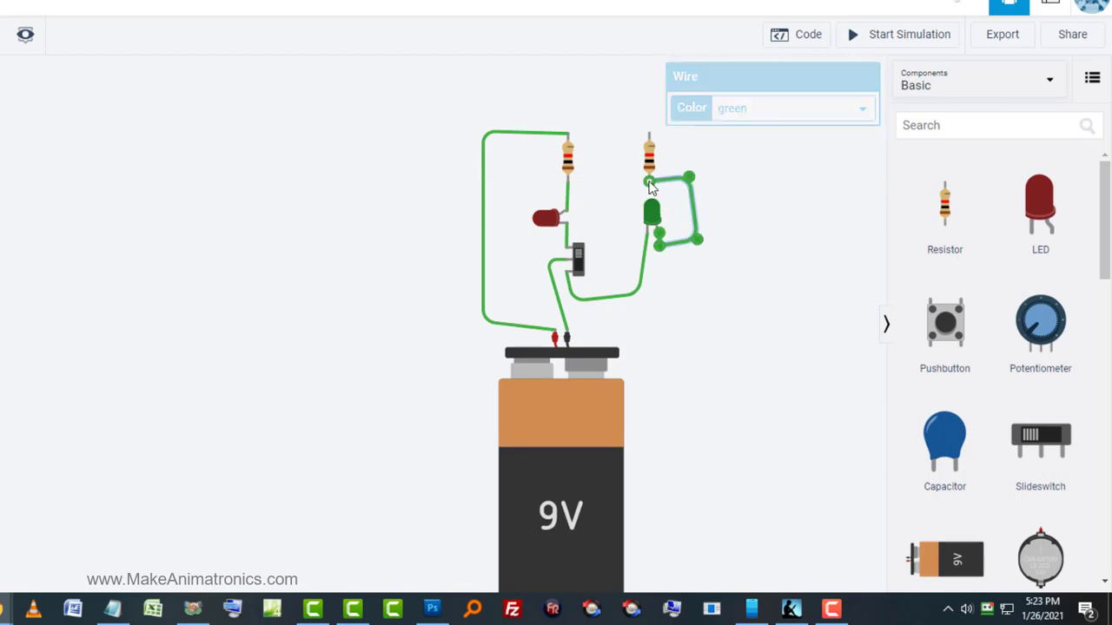
{"action": "left_click", "coordinate": [649, 135]}
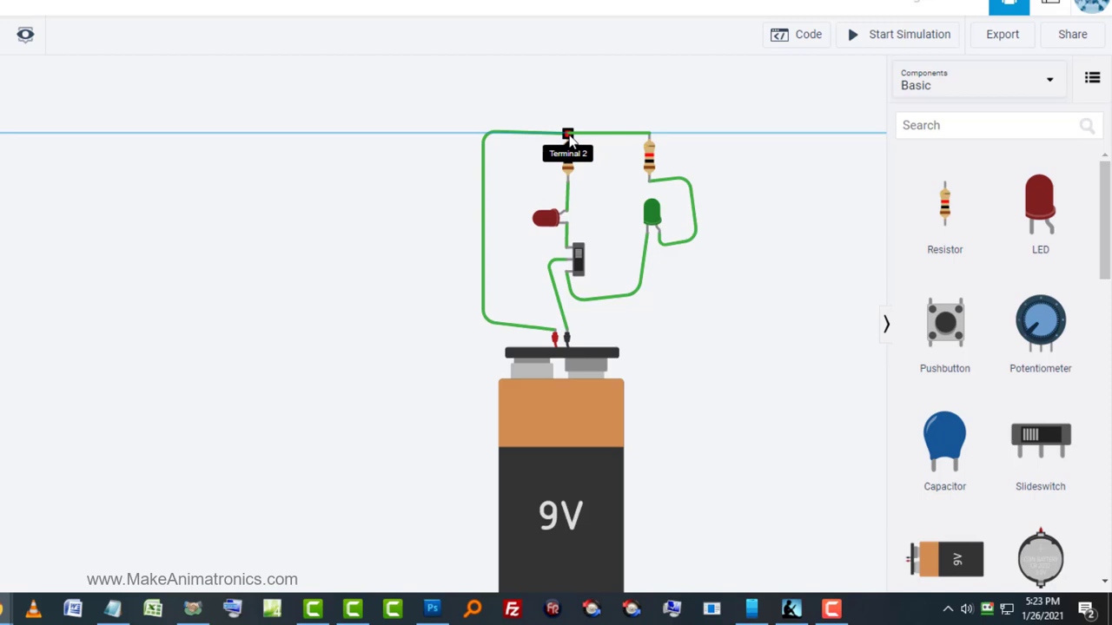
{"action": "left_click", "coordinate": [568, 137]}
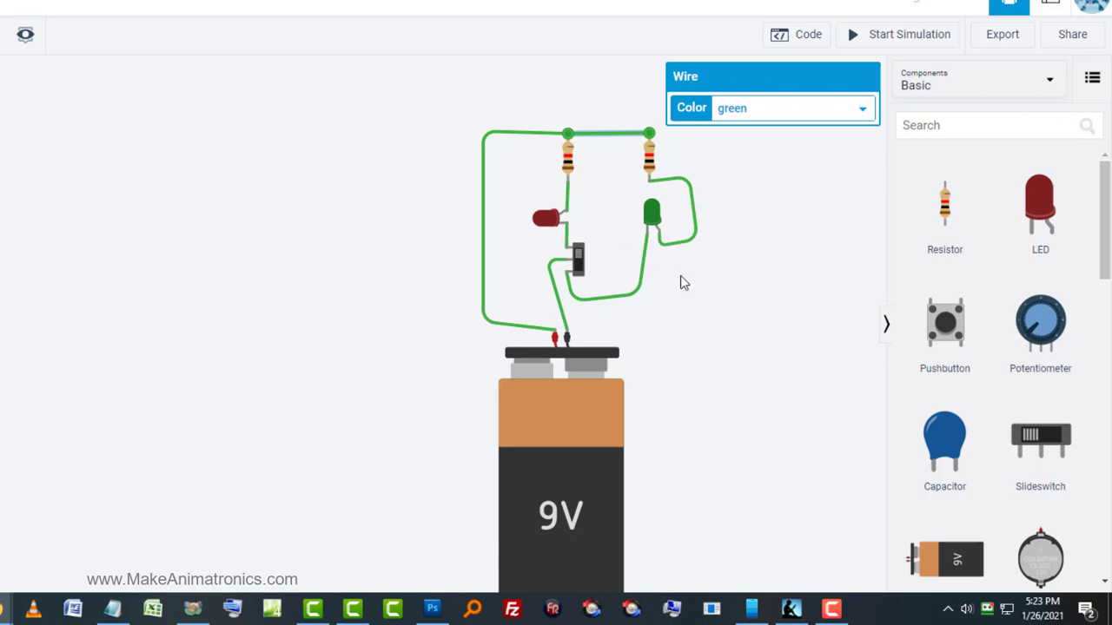
Align the bends of the green LED's anode wire and switch wire into right-angled paths
{"action": "left_click", "coordinate": [694, 245]}
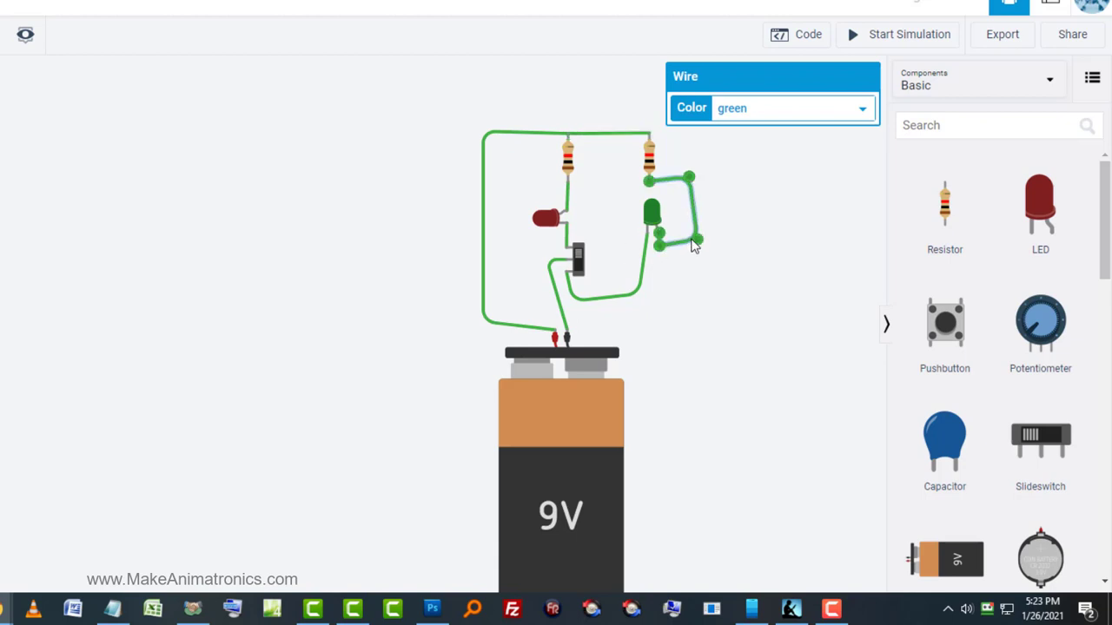
{"action": "left_click_drag", "start_coordinate": [694, 245], "coordinate": [692, 252]}
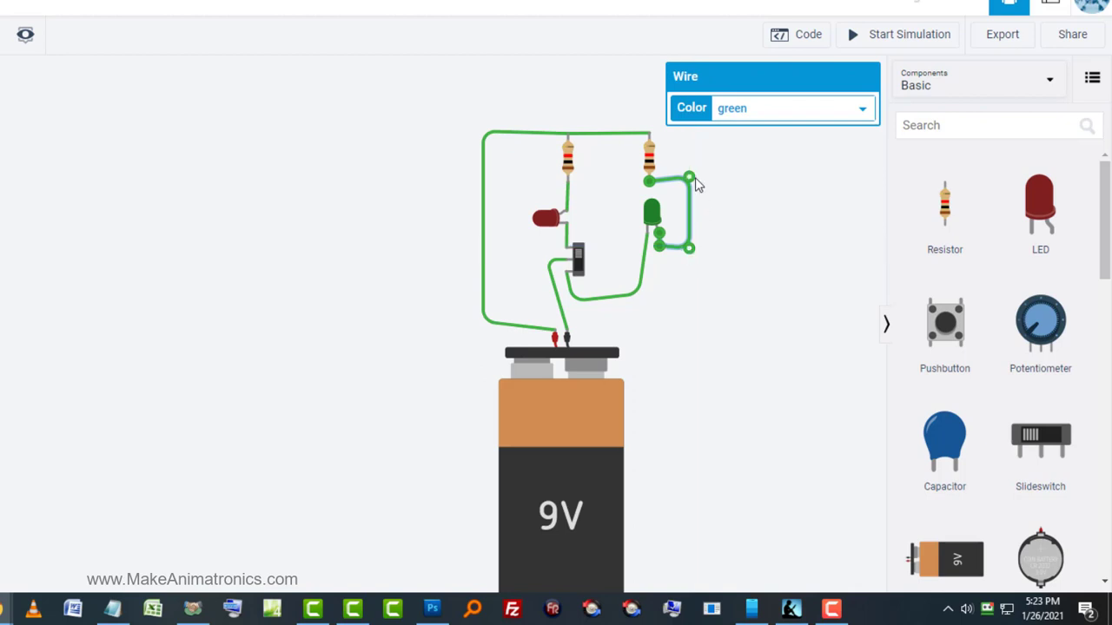
{"action": "left_click_drag", "start_coordinate": [694, 181], "coordinate": [689, 184]}
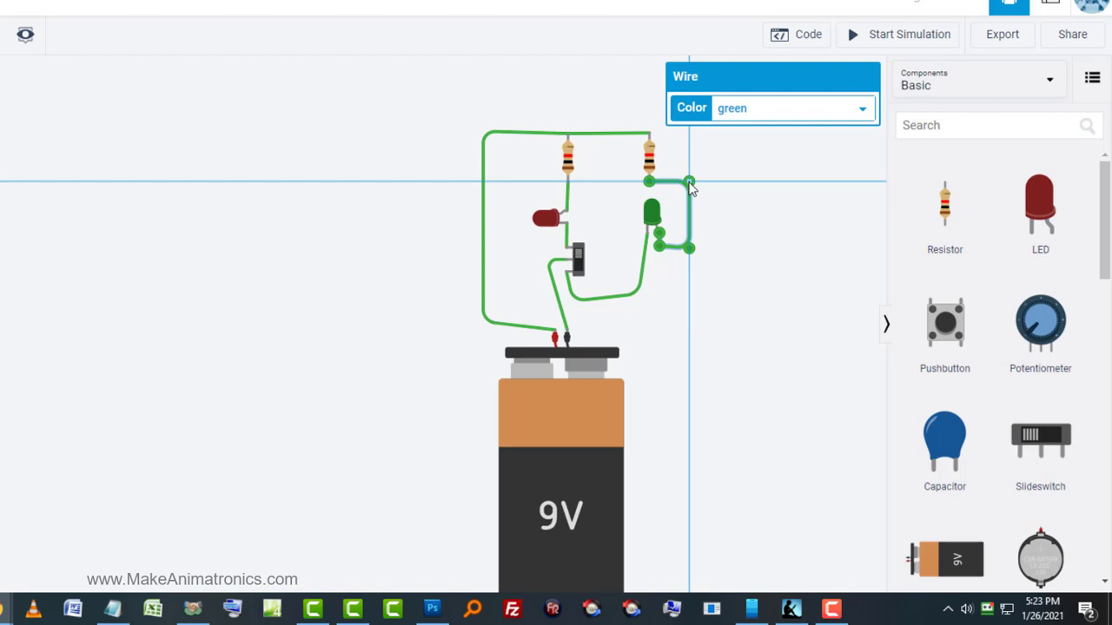
{"action": "left_click_drag", "start_coordinate": [690, 189], "coordinate": [689, 183]}
{"action": "left_click_drag", "start_coordinate": [659, 246], "coordinate": [660, 249]}
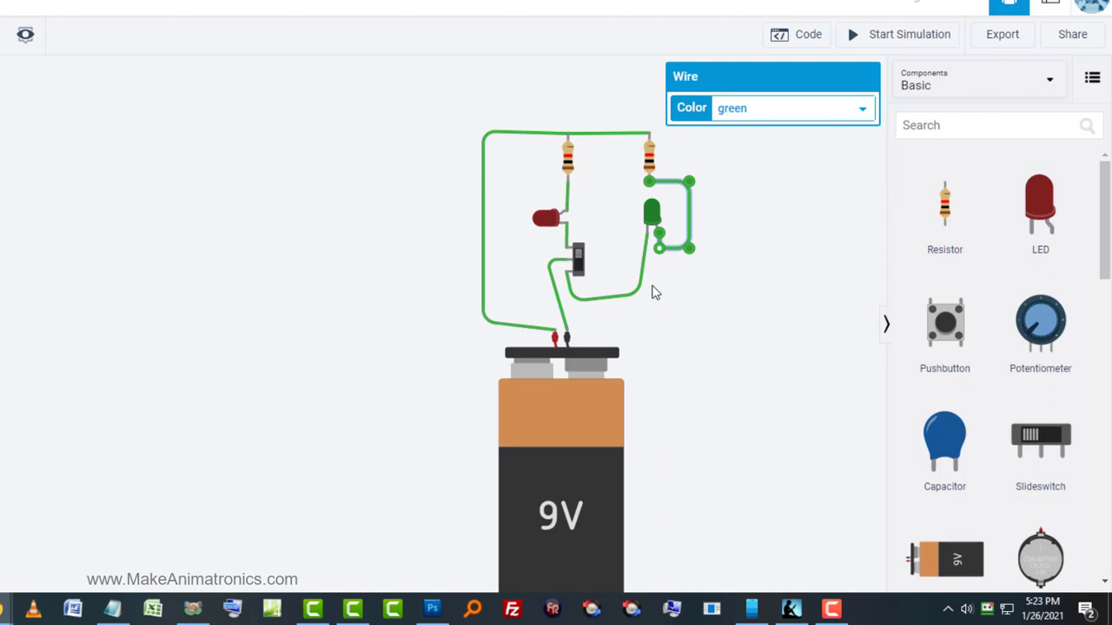
{"action": "left_click_drag", "start_coordinate": [645, 289], "coordinate": [648, 297]}
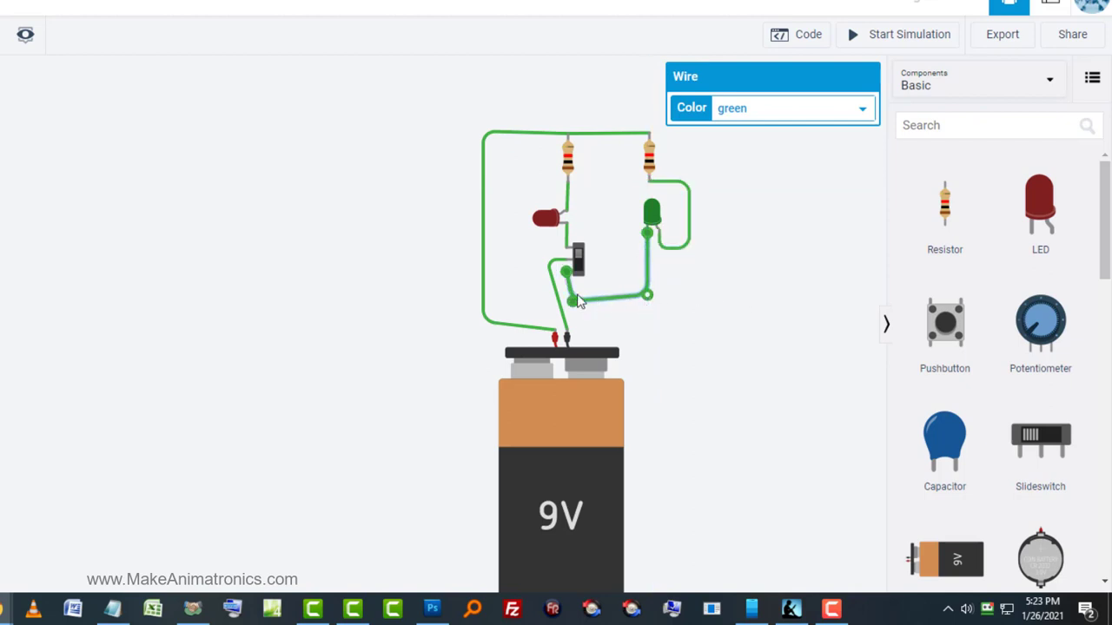
{"action": "left_click_drag", "start_coordinate": [576, 302], "coordinate": [570, 299]}
{"action": "left_click", "coordinate": [700, 308]}
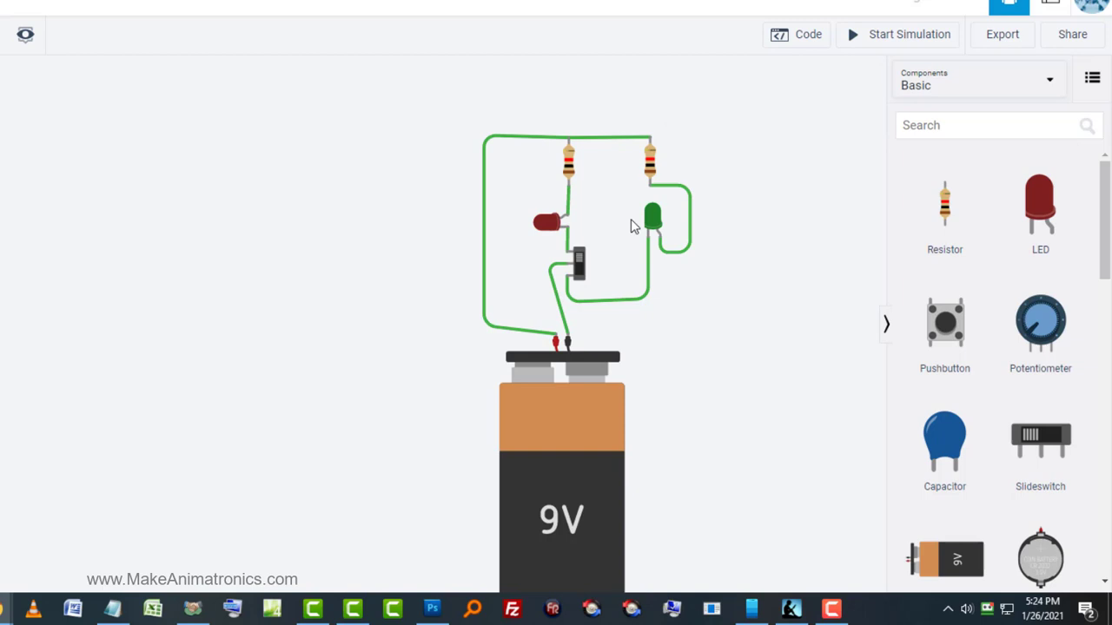
Run the simulation and flip the slide switch so the green LED lights and the red goes dark
{"action": "left_click", "coordinate": [890, 41]}
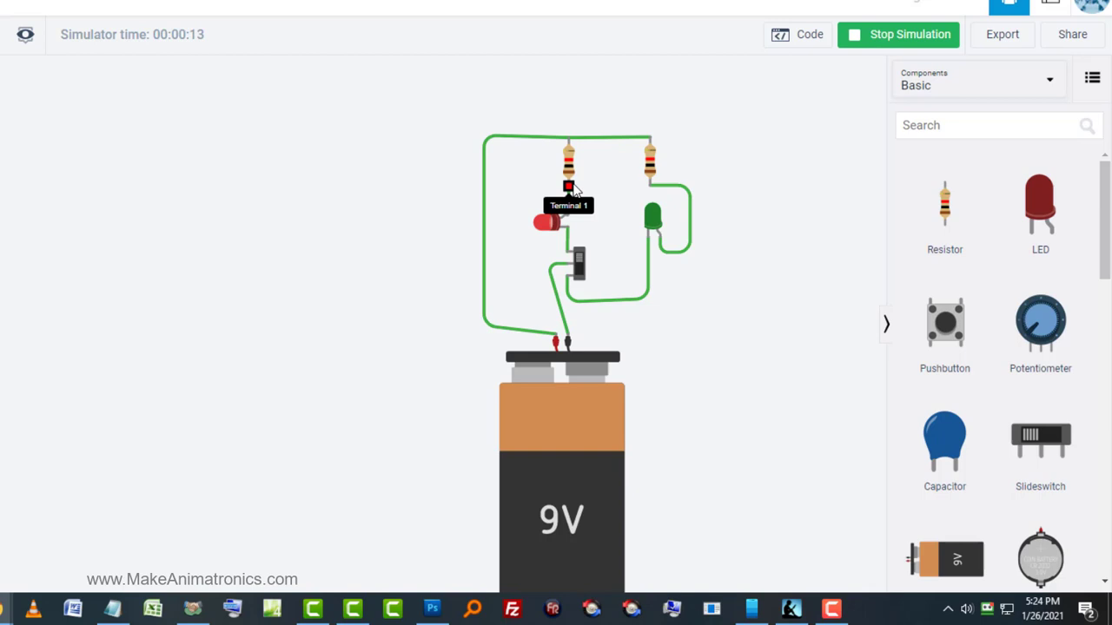
{"action": "left_click_drag", "start_coordinate": [486, 277], "coordinate": [551, 201]}
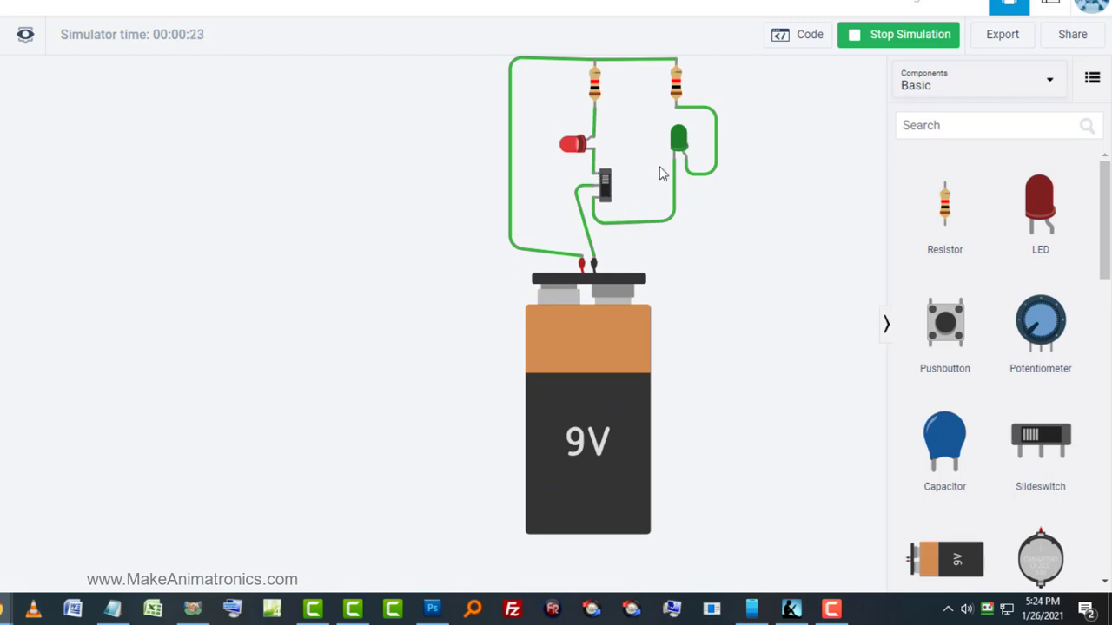
{"action": "left_click", "coordinate": [605, 198]}
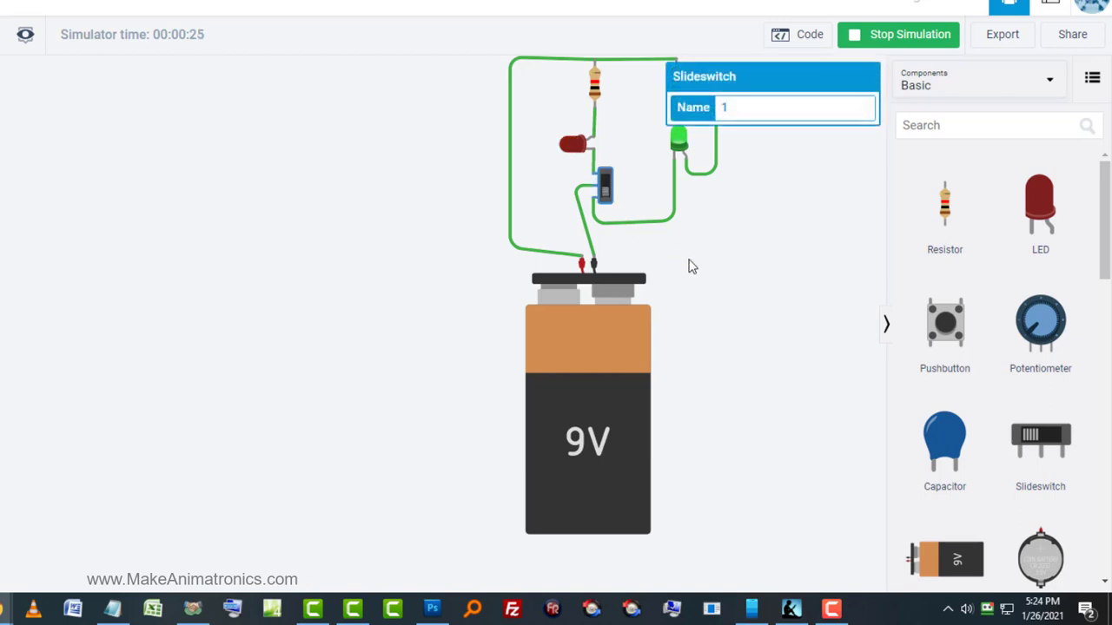
{"action": "left_click", "coordinate": [692, 263]}
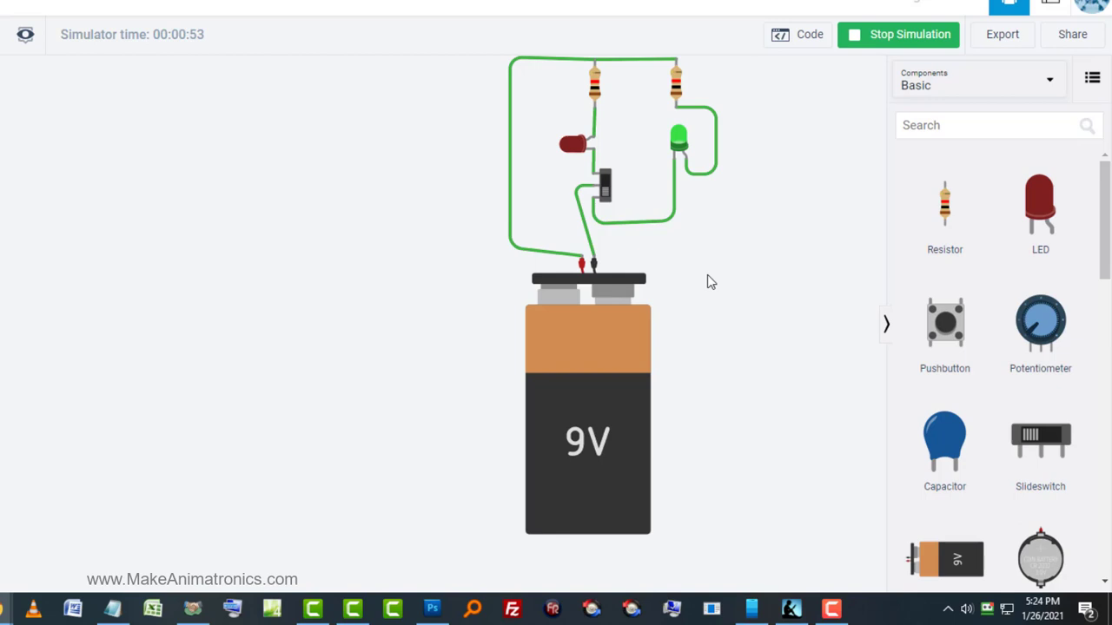
Inspect the switch-to-green-LED wire end twice to confirm its connection, leaving nothing selected
{"action": "left_click", "coordinate": [674, 222]}
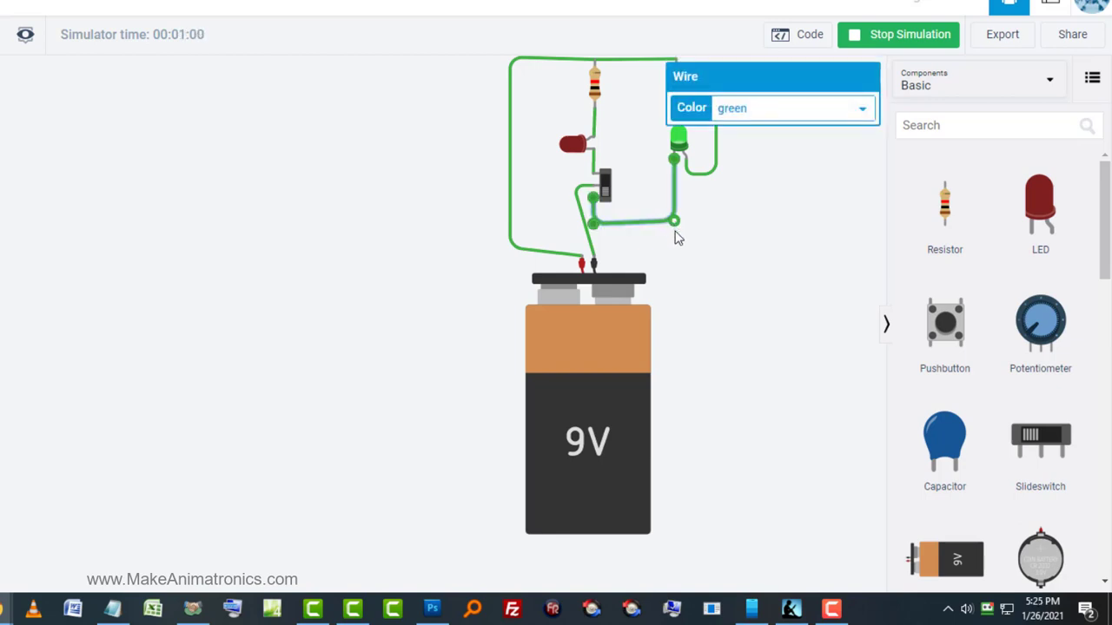
{"action": "left_click", "coordinate": [692, 249]}
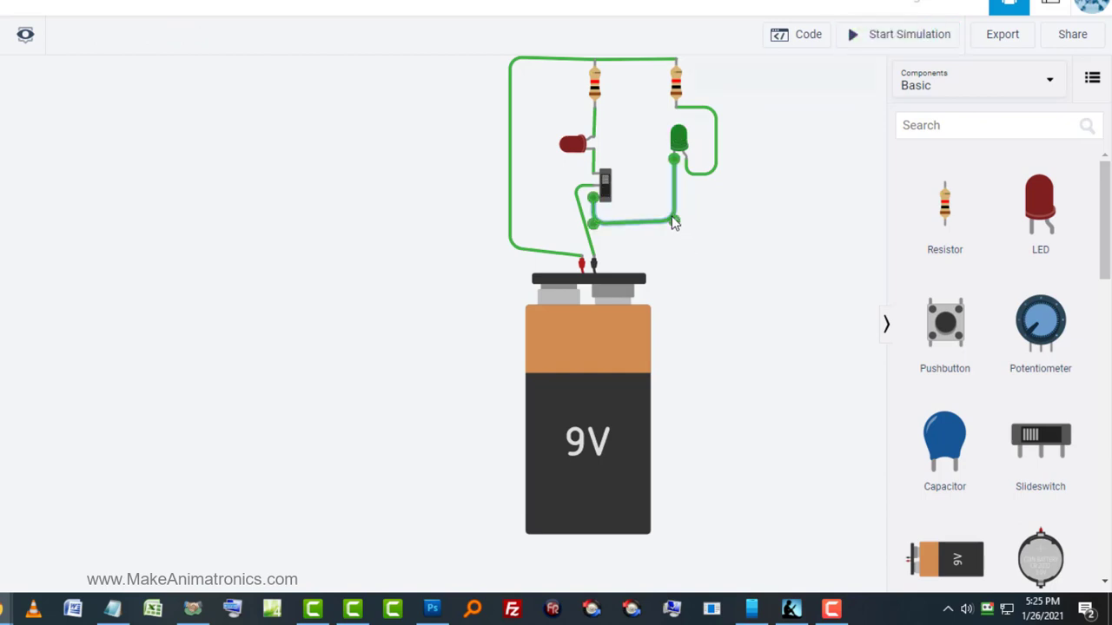
{"action": "left_click", "coordinate": [673, 223]}
{"action": "left_click", "coordinate": [699, 274]}
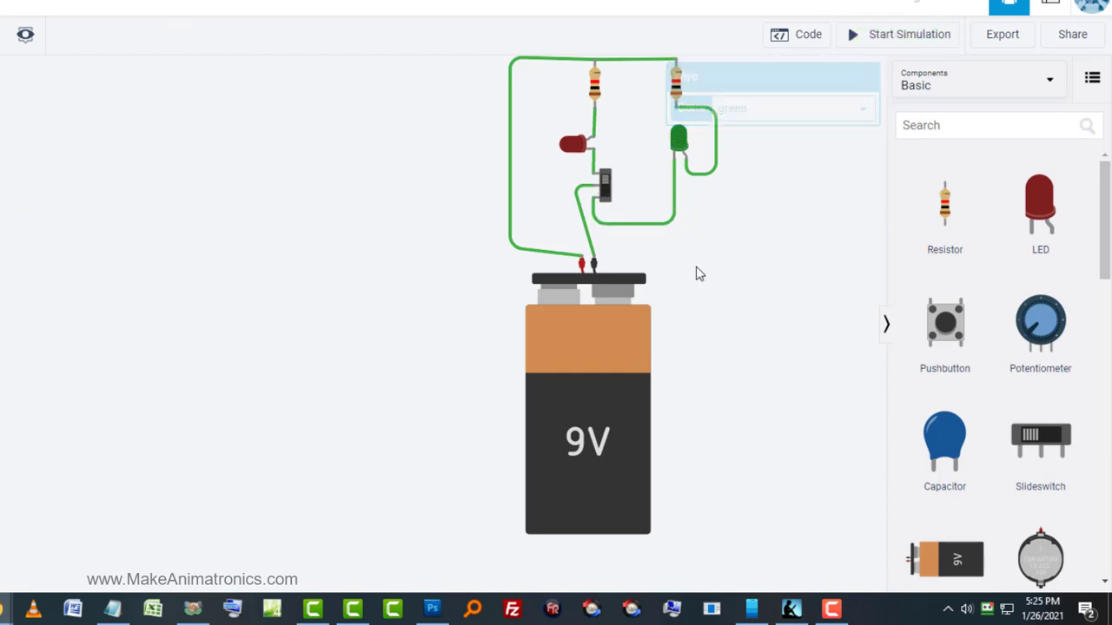